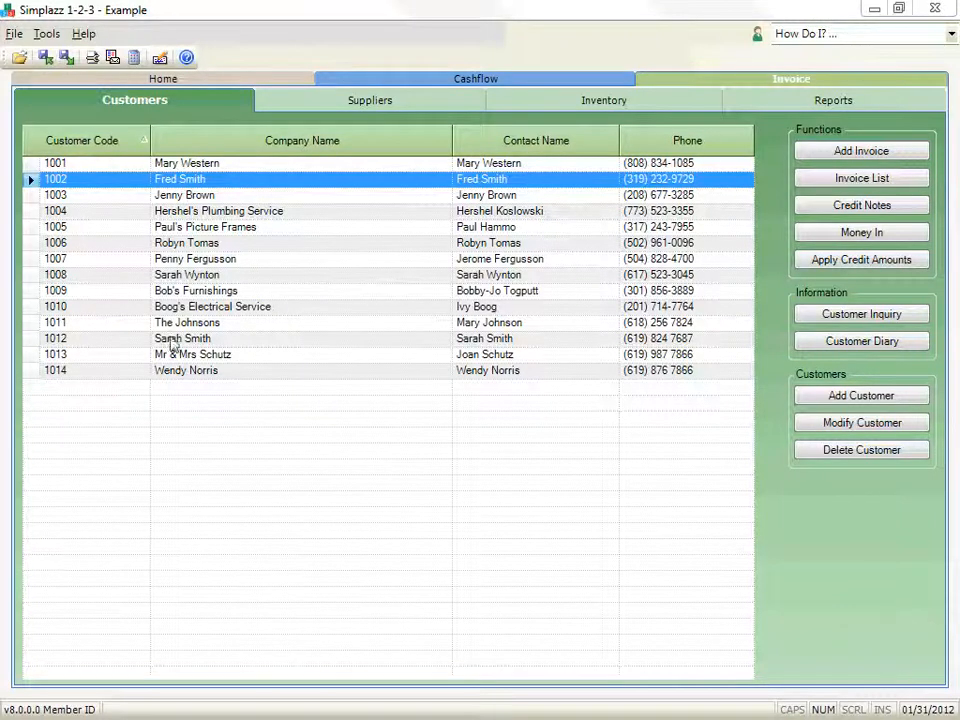
Preview the General Invoice - Item Code default layout from the Invoice Layout Settings options.
{"action": "left_click", "coordinate": [92, 60]}
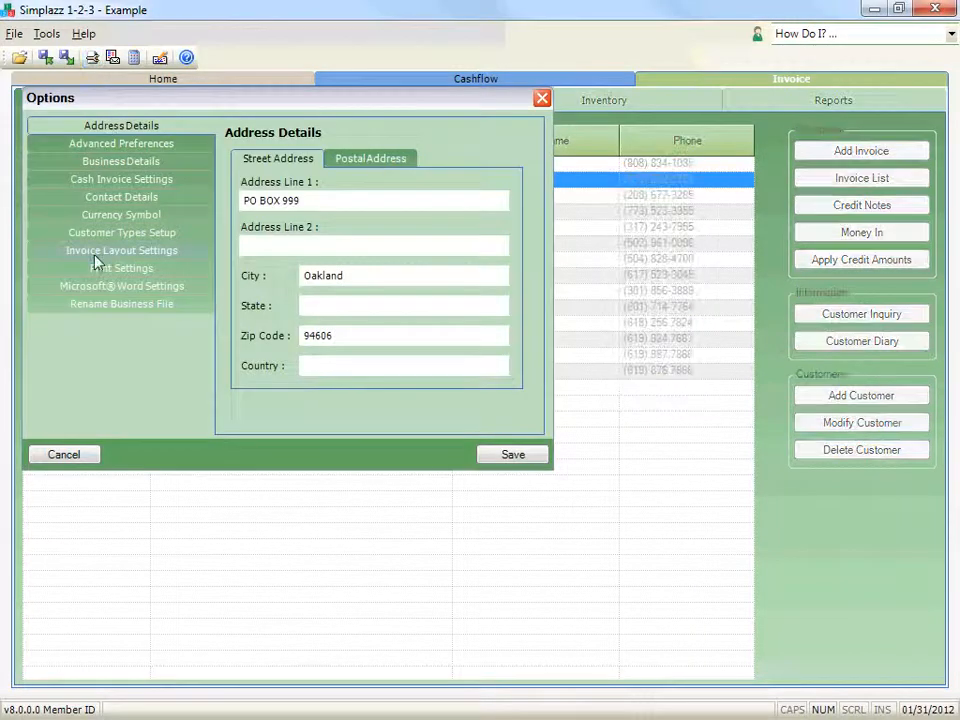
{"action": "left_click", "coordinate": [95, 250]}
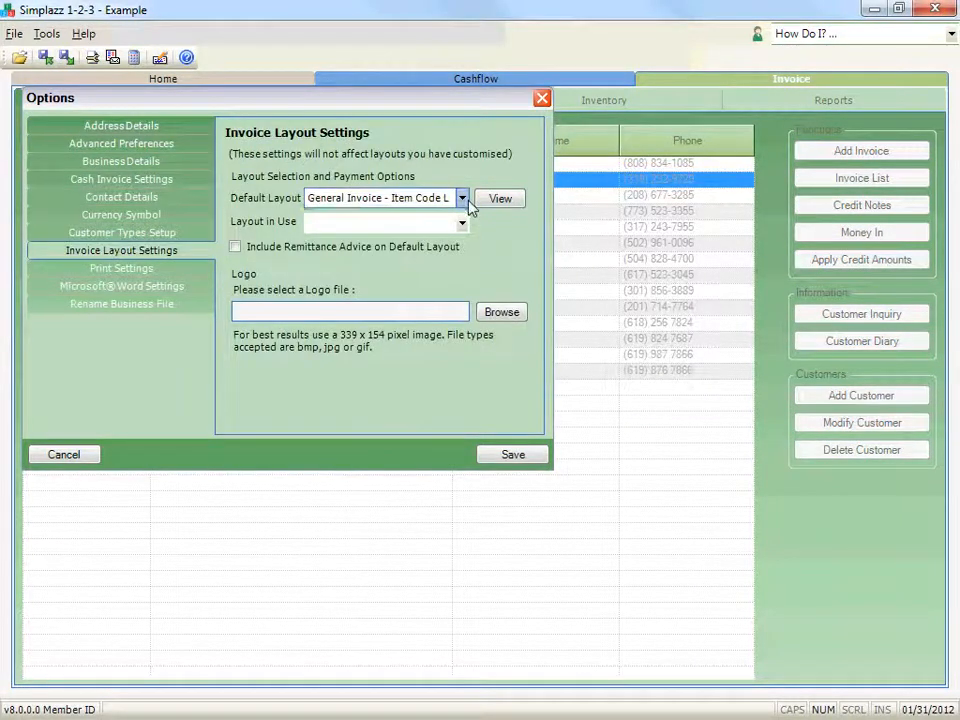
{"action": "left_click", "coordinate": [462, 198]}
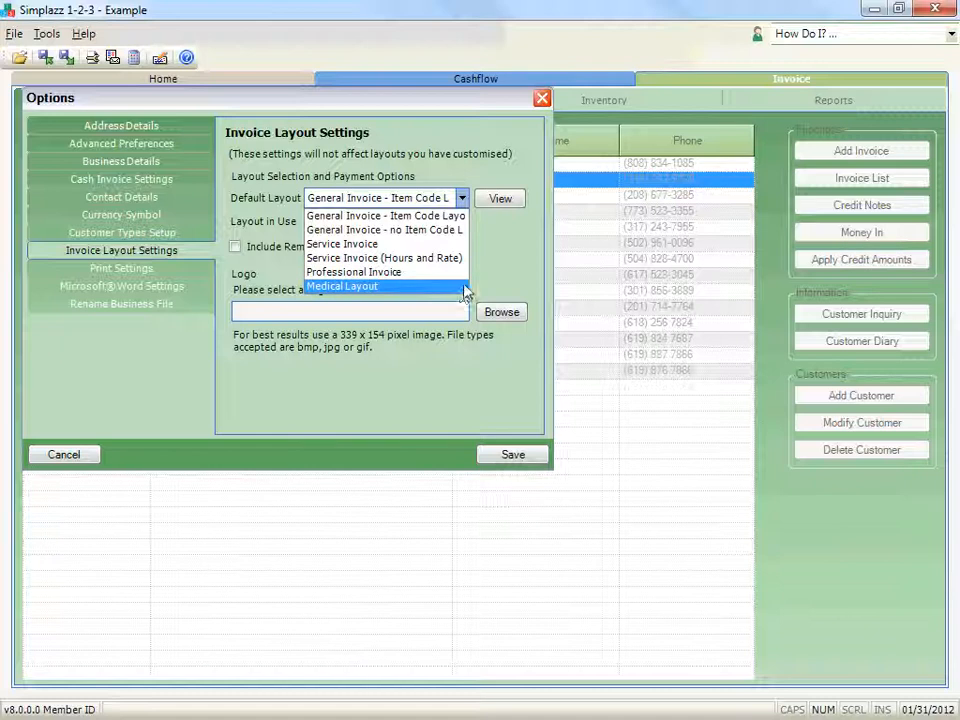
{"action": "left_click", "coordinate": [501, 254]}
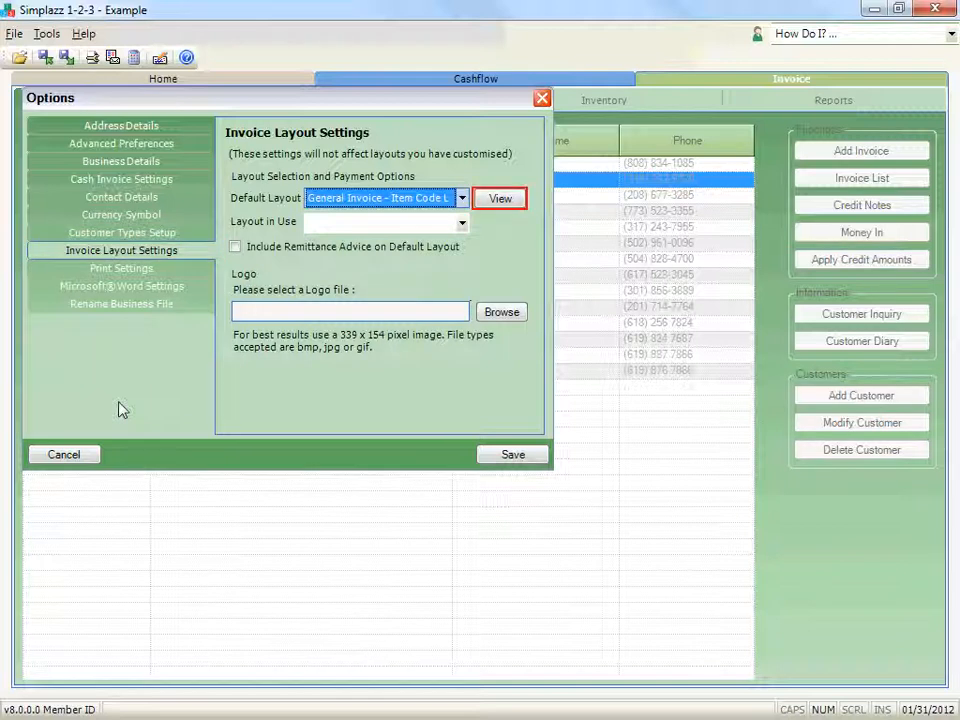
{"action": "left_click", "coordinate": [523, 204]}
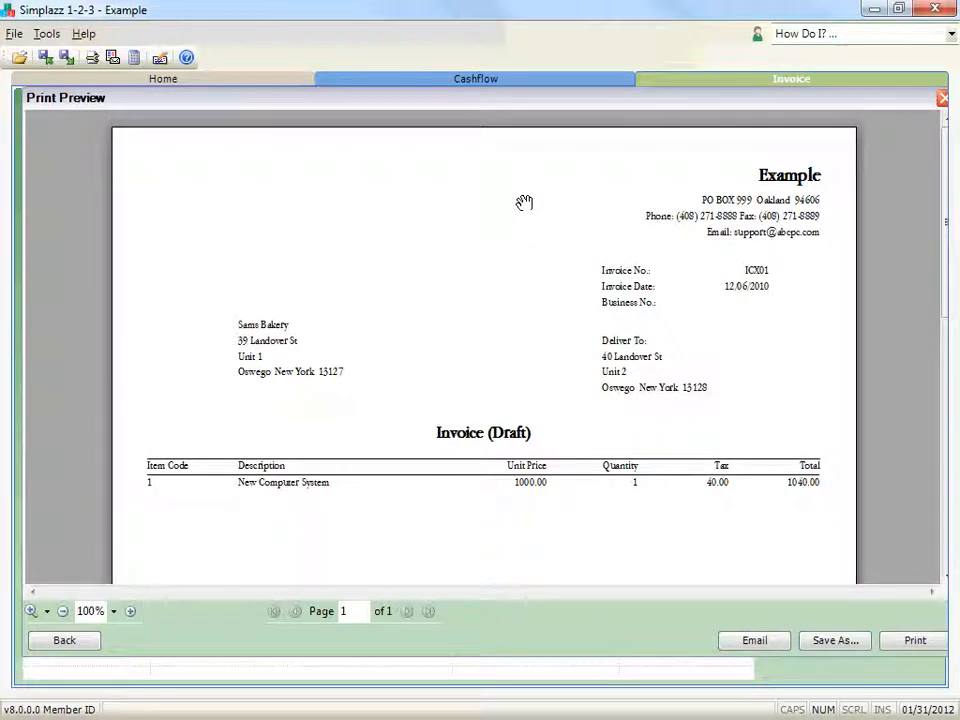
{"action": "left_click", "coordinate": [80, 648]}
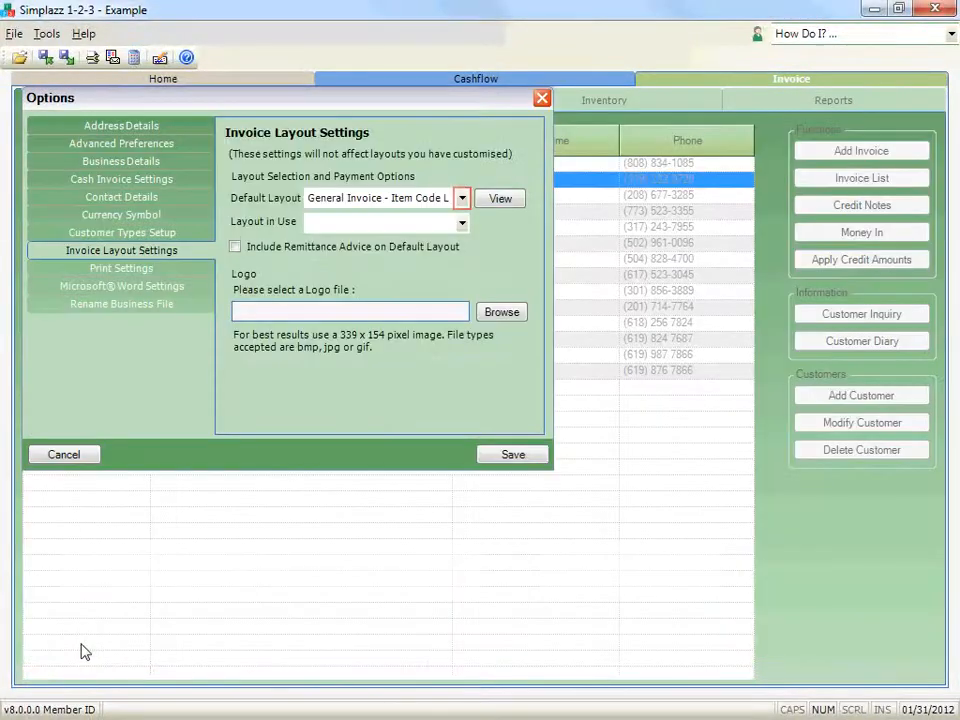
Review the available default invoice layouts and the Microsoft Word template settings for customer documents.
{"action": "left_click", "coordinate": [462, 198]}
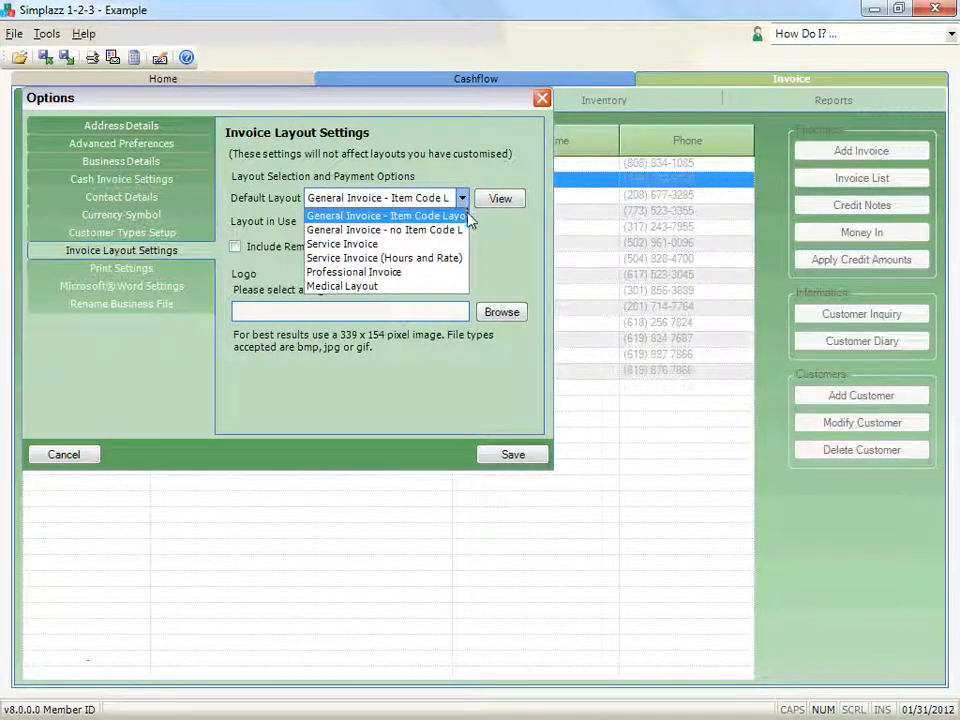
{"action": "left_click", "coordinate": [537, 262]}
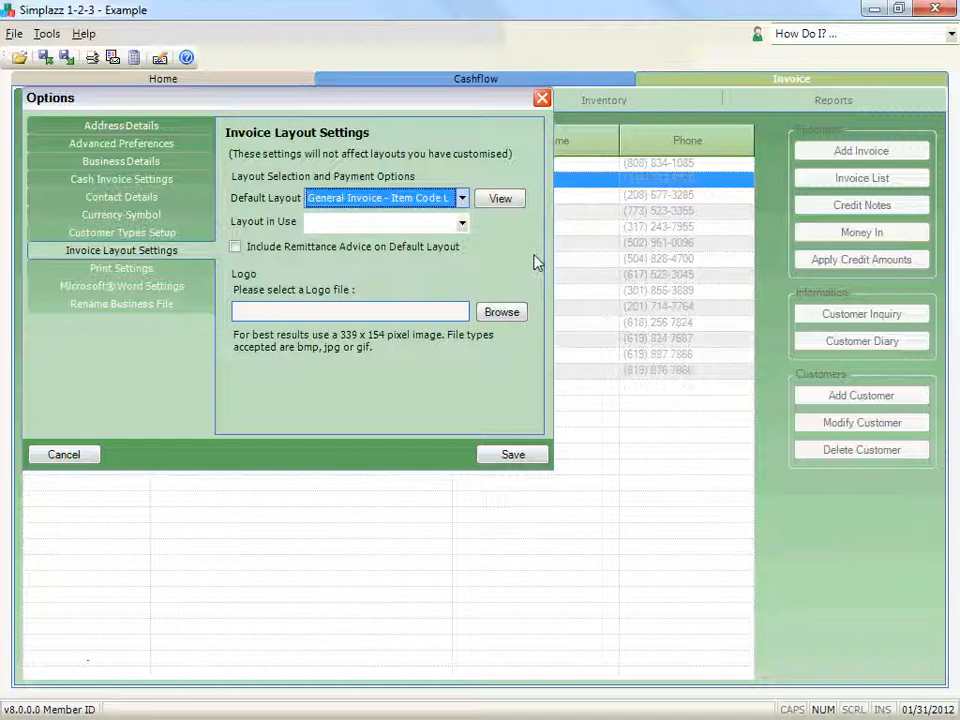
{"action": "left_click", "coordinate": [211, 287]}
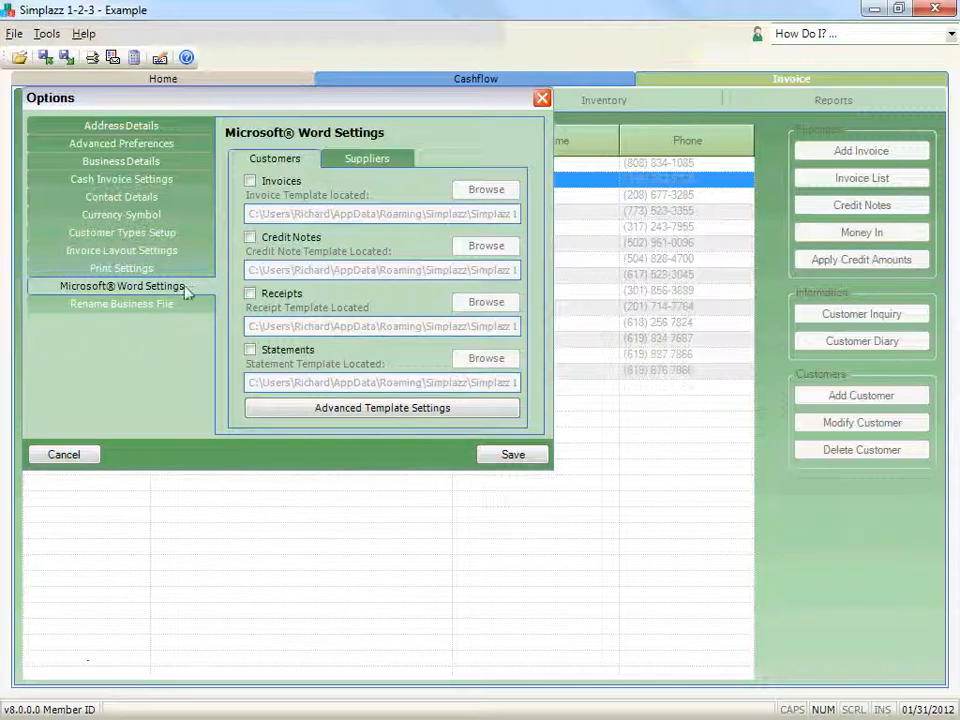
{"action": "left_click", "coordinate": [185, 255]}
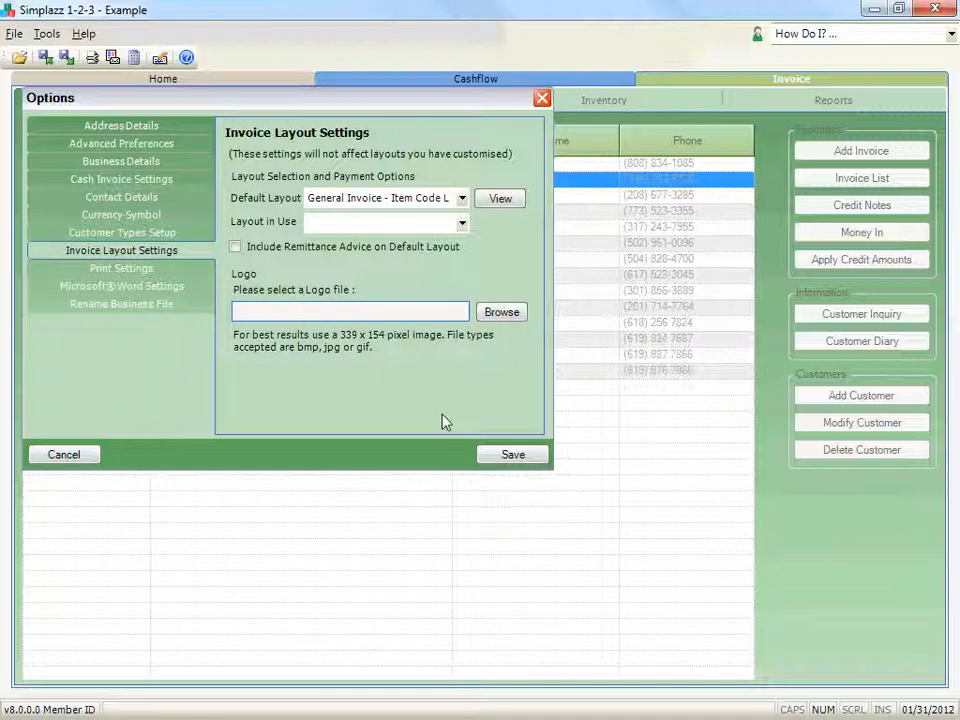
Choose the General Invoice - Item Code layout as the default and include remittance advice on it.
{"action": "left_click", "coordinate": [462, 199]}
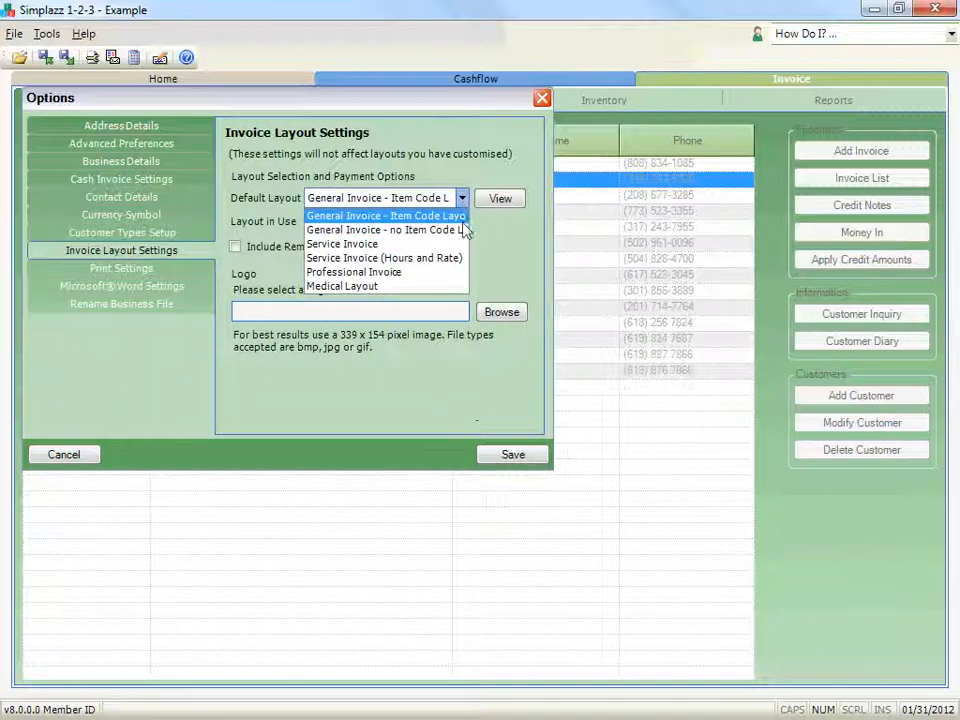
{"action": "left_click", "coordinate": [464, 217]}
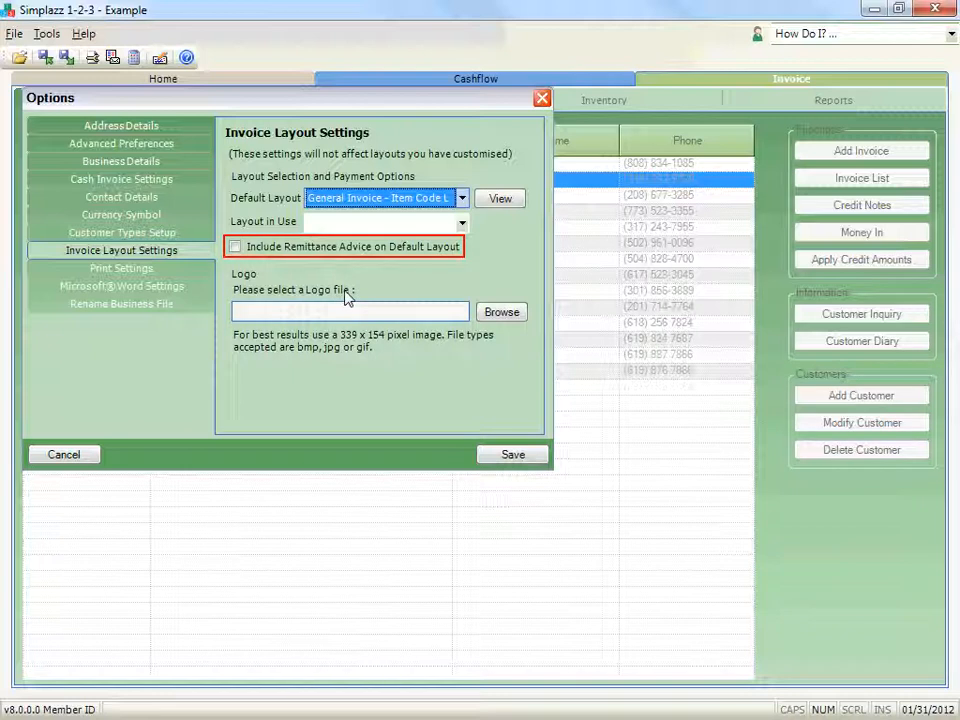
{"action": "left_click", "coordinate": [287, 248]}
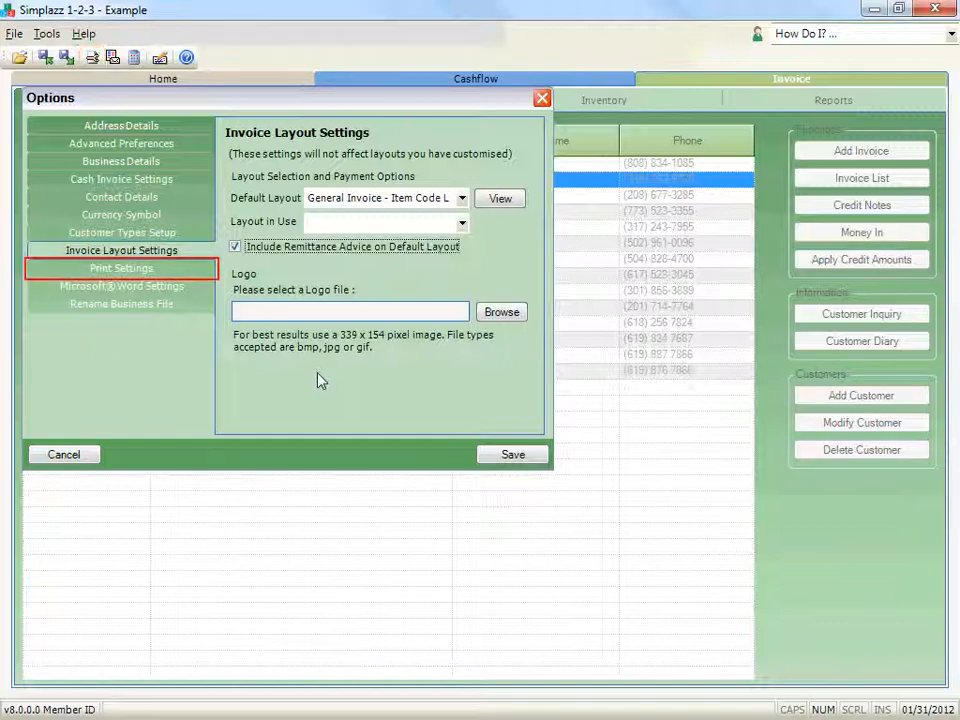
Configure the print settings to print the company details and use Arial at size 10 as the standard font.
{"action": "left_click", "coordinate": [195, 272]}
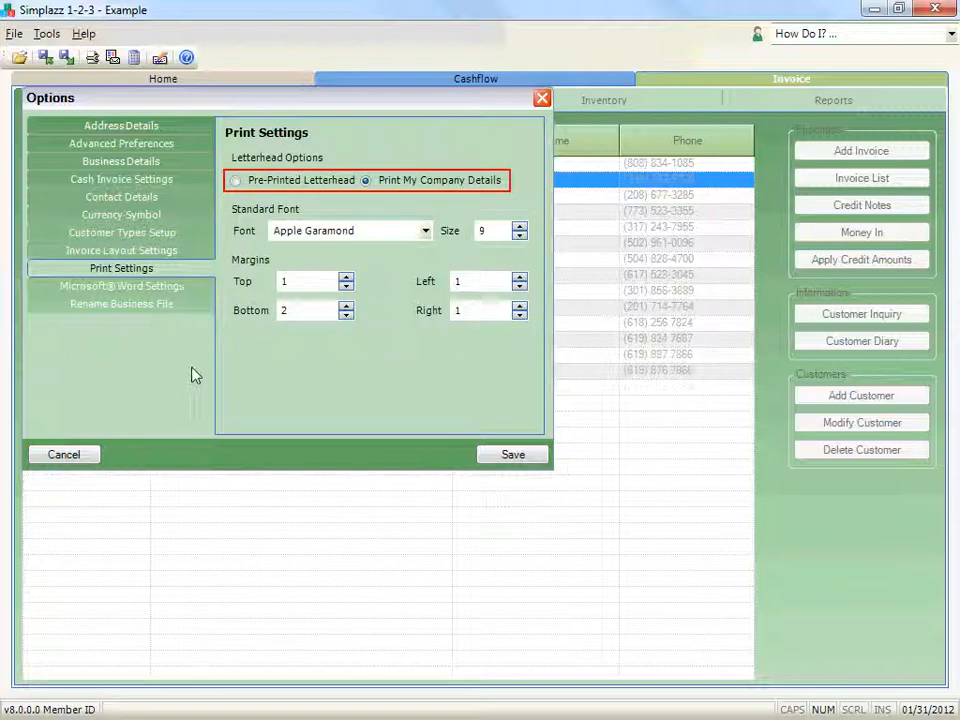
{"action": "left_click", "coordinate": [258, 190]}
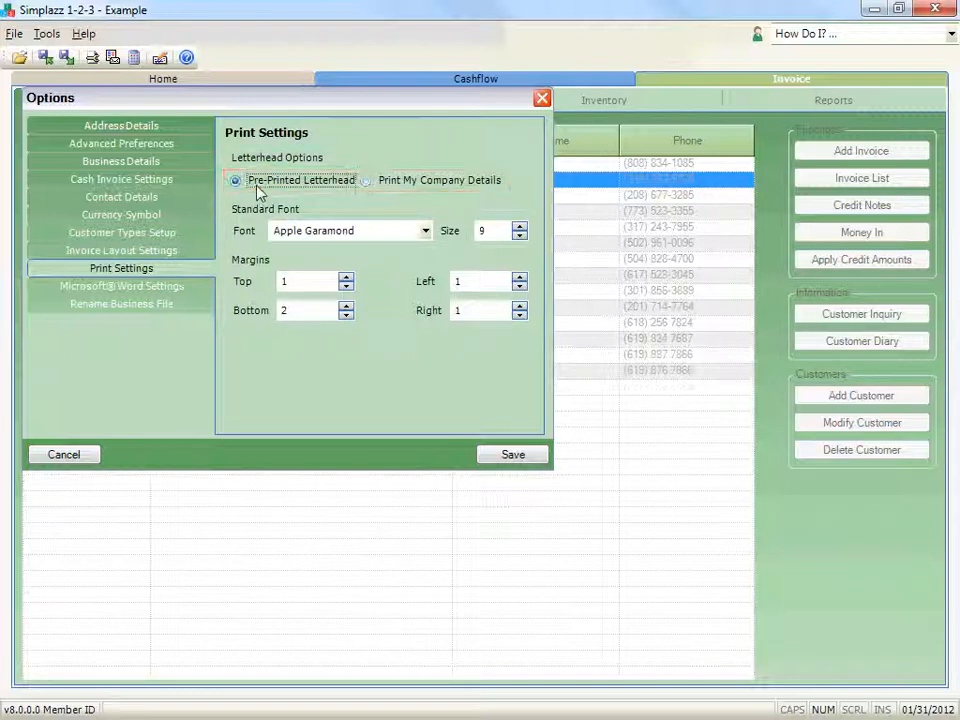
{"action": "left_click", "coordinate": [496, 186]}
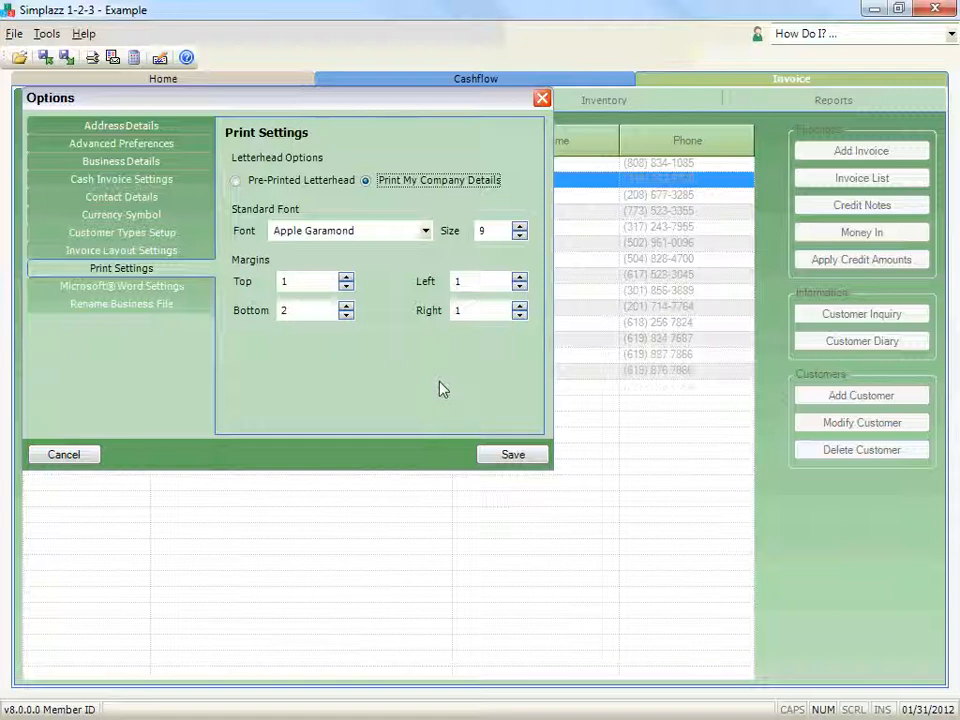
{"action": "left_click", "coordinate": [425, 232]}
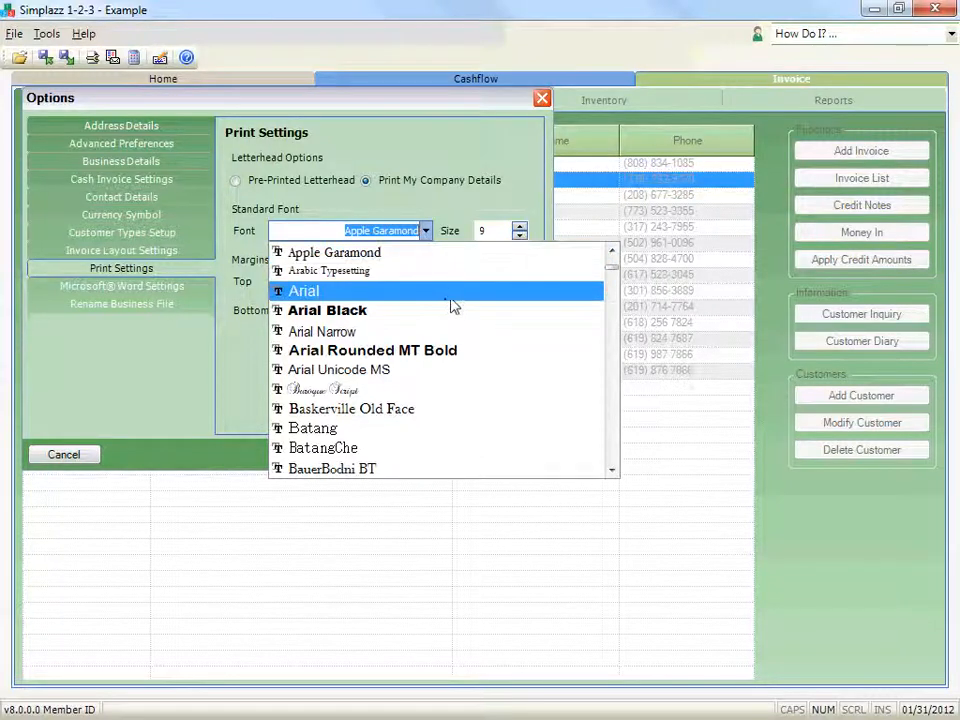
{"action": "left_click", "coordinate": [553, 296]}
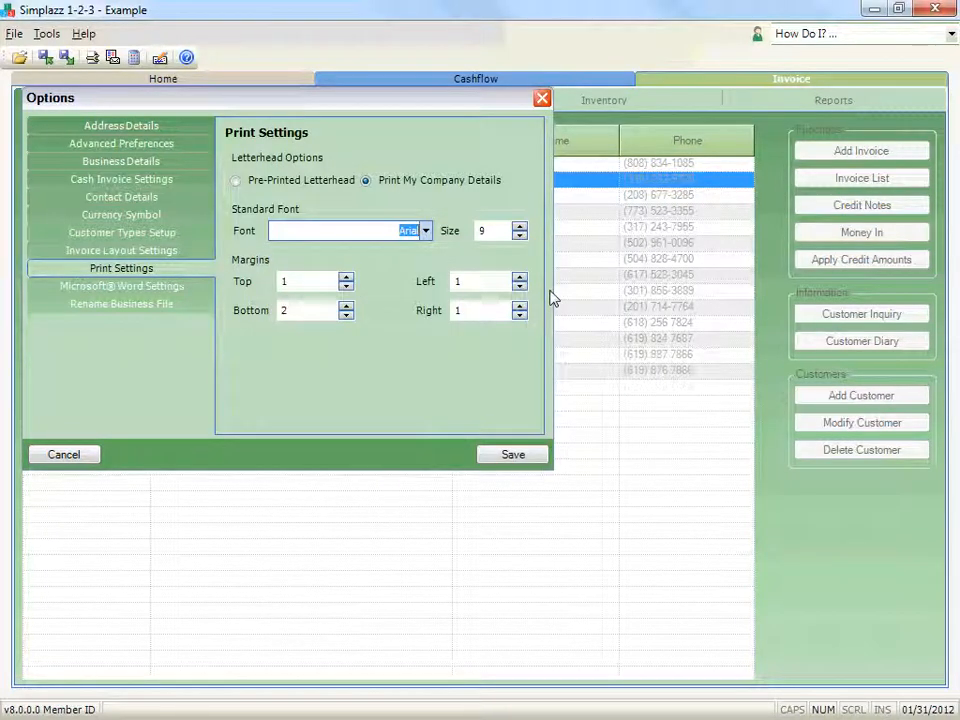
{"action": "left_click", "coordinate": [520, 226]}
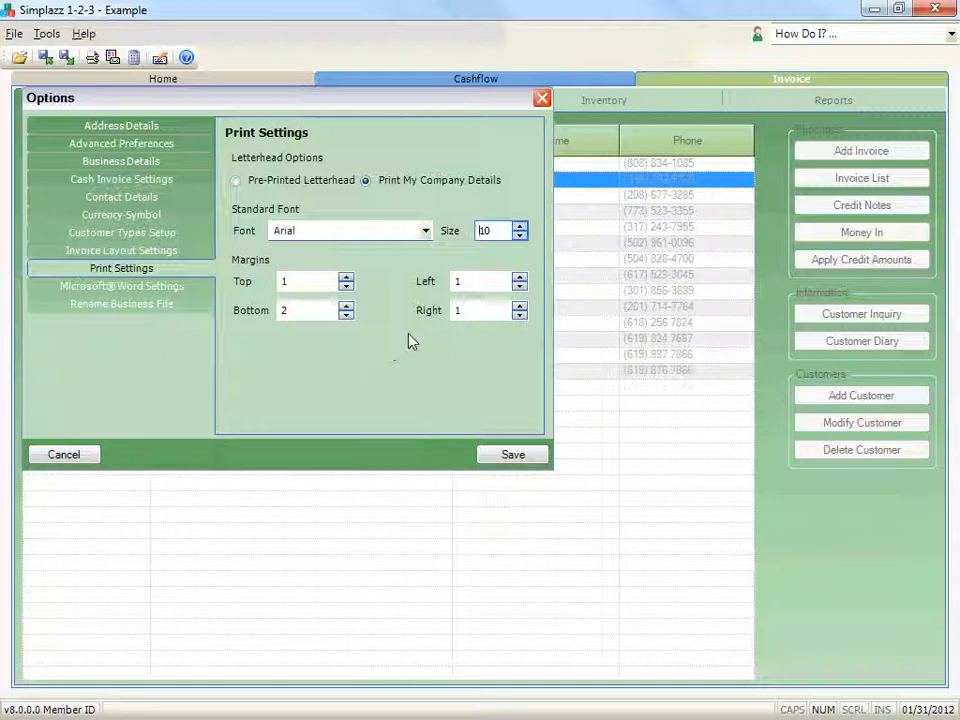
Try a top margin of 5 together with the Pre-Printed Letterhead option.
{"action": "left_click", "coordinate": [339, 281]}
{"action": "left_click", "coordinate": [348, 277]}
{"action": "left_click", "coordinate": [348, 277]}
{"action": "left_click", "coordinate": [348, 277]}
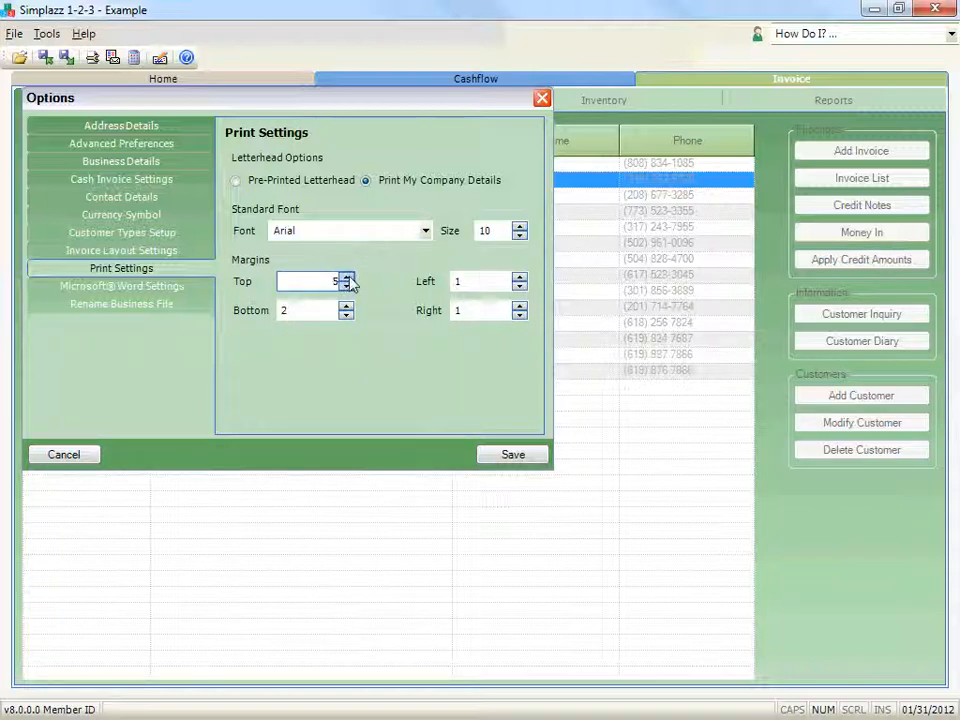
{"action": "left_click", "coordinate": [336, 182]}
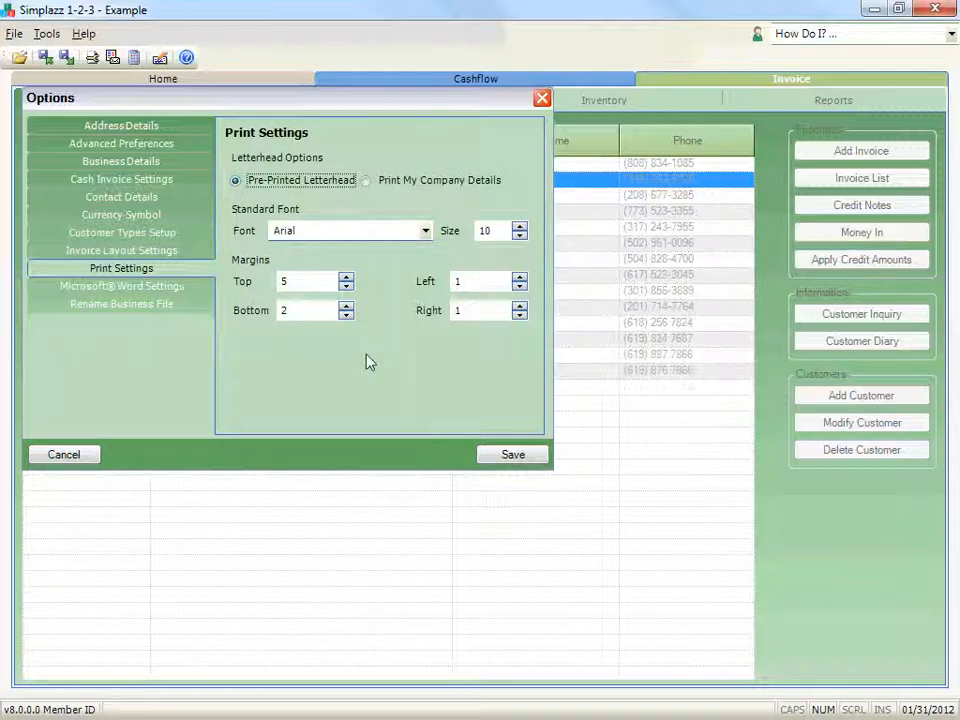
Set the top margin to 1 with the Print My Company Details letterhead option and save the options.
{"action": "left_click", "coordinate": [340, 281]}
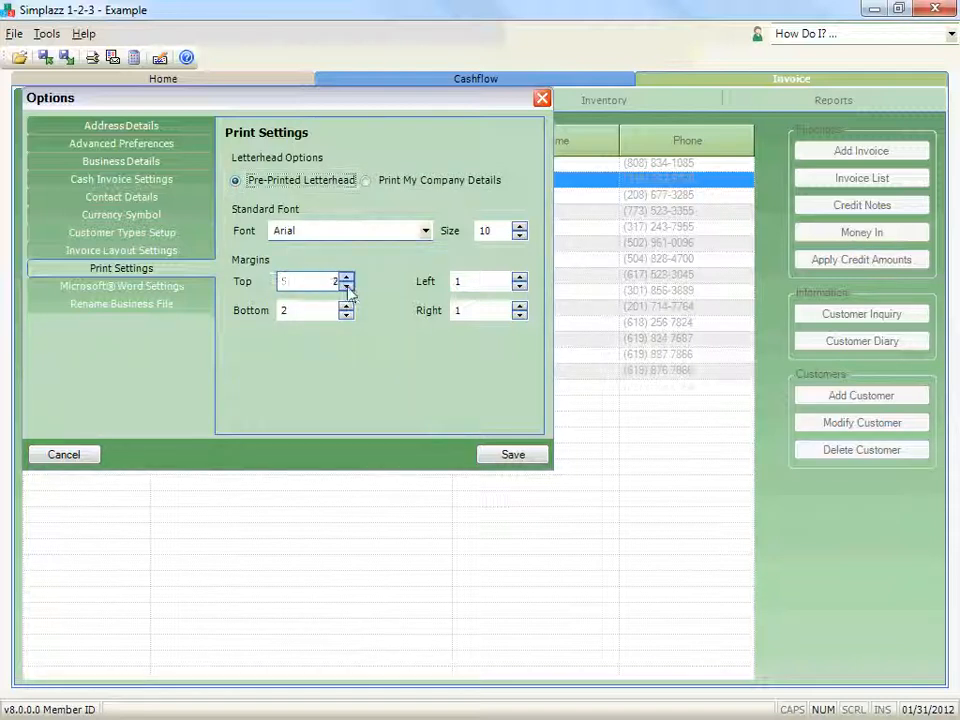
{"action": "left_click", "coordinate": [476, 182]}
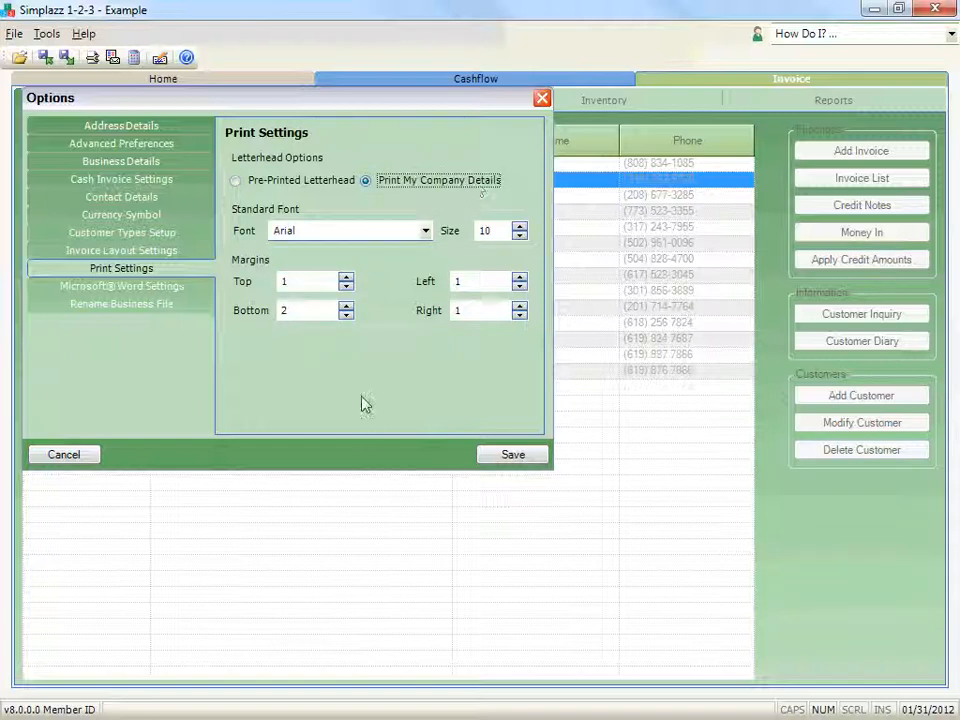
{"action": "left_click", "coordinate": [539, 455]}
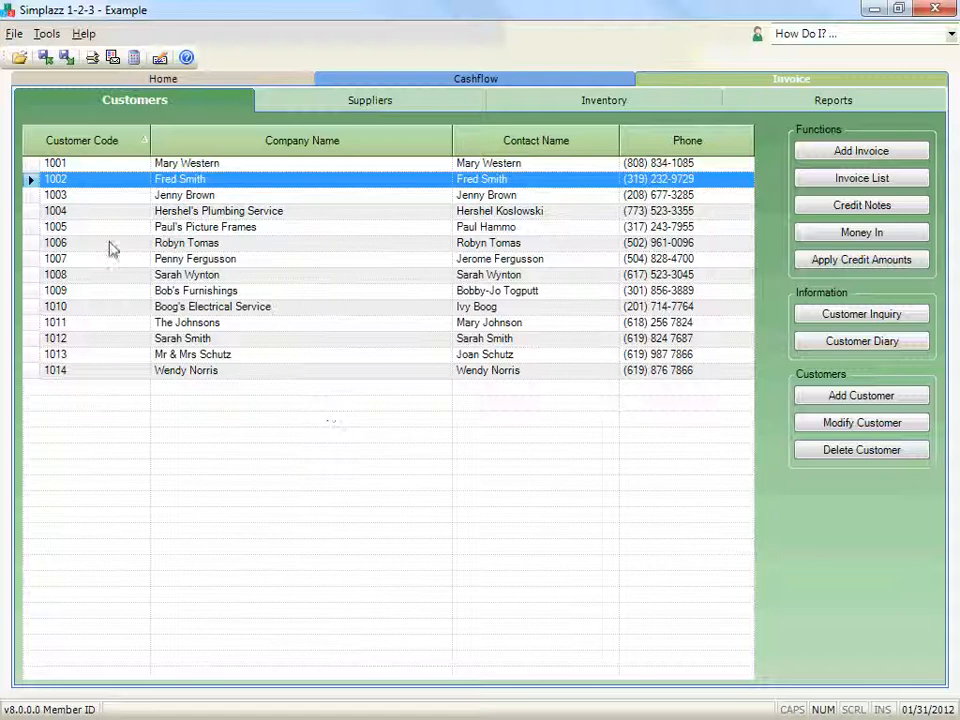
Examine the default invoice layout choices in the first customer's record and close it without saving.
{"action": "left_click", "coordinate": [30, 165]}
{"action": "left_click", "coordinate": [812, 423]}
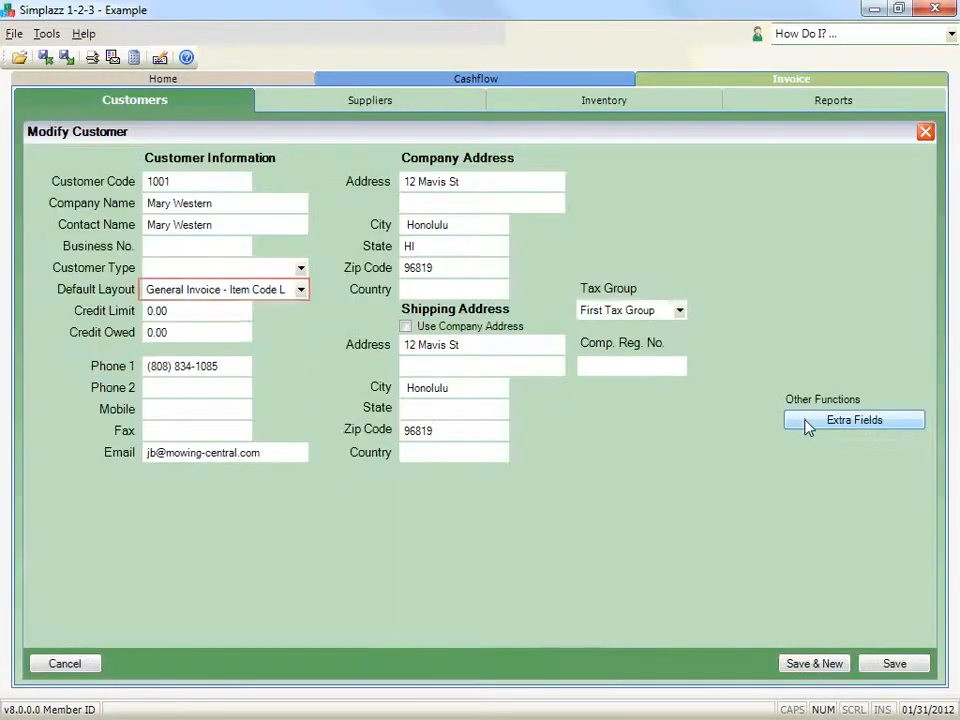
{"action": "left_click", "coordinate": [300, 290]}
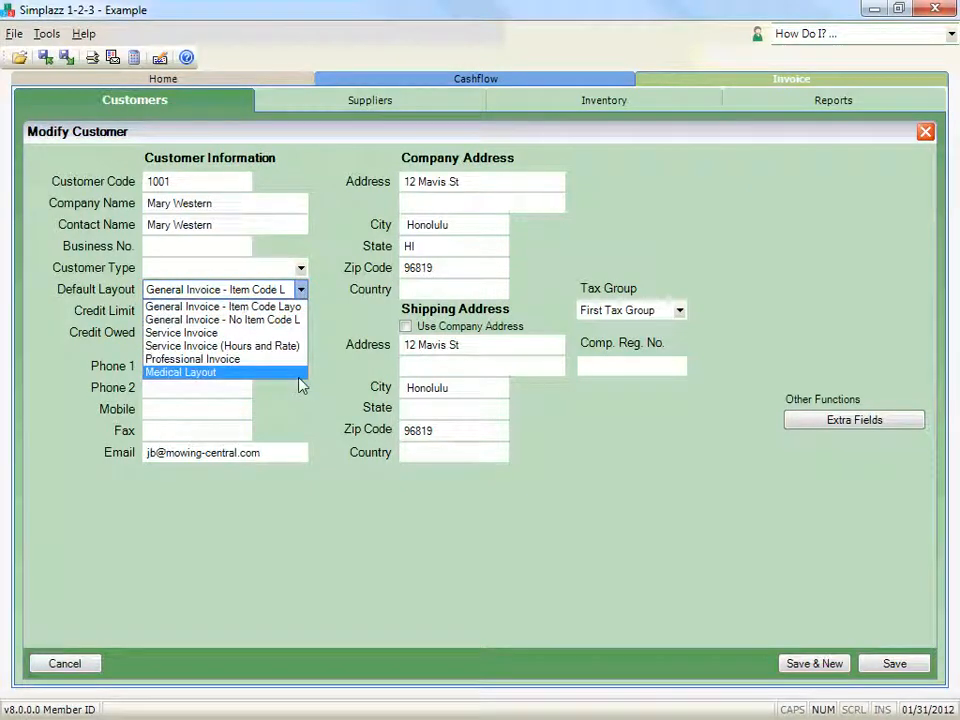
{"action": "left_click", "coordinate": [279, 531]}
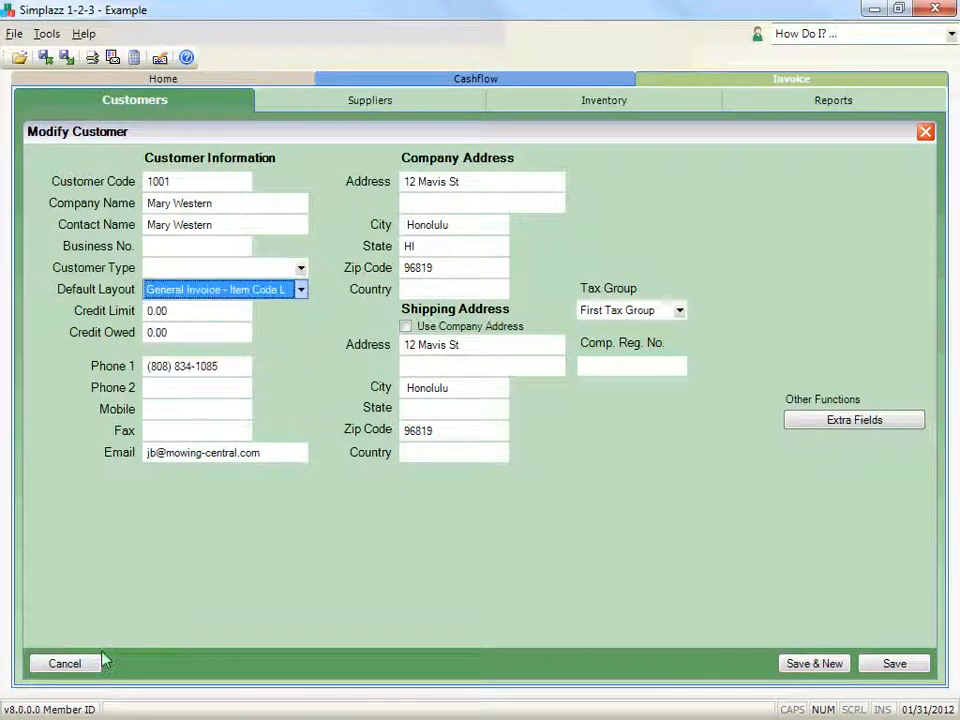
{"action": "left_click", "coordinate": [66, 664]}
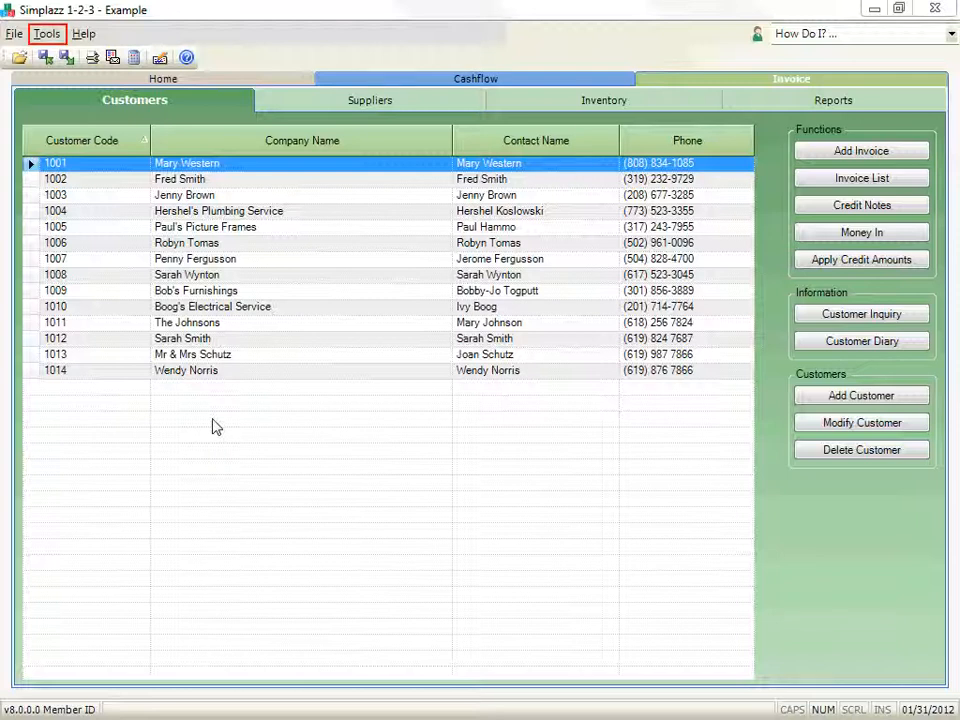
Start the Invoice Setup Wizard and create a new invoice template named My New Layout.
{"action": "left_click", "coordinate": [47, 34]}
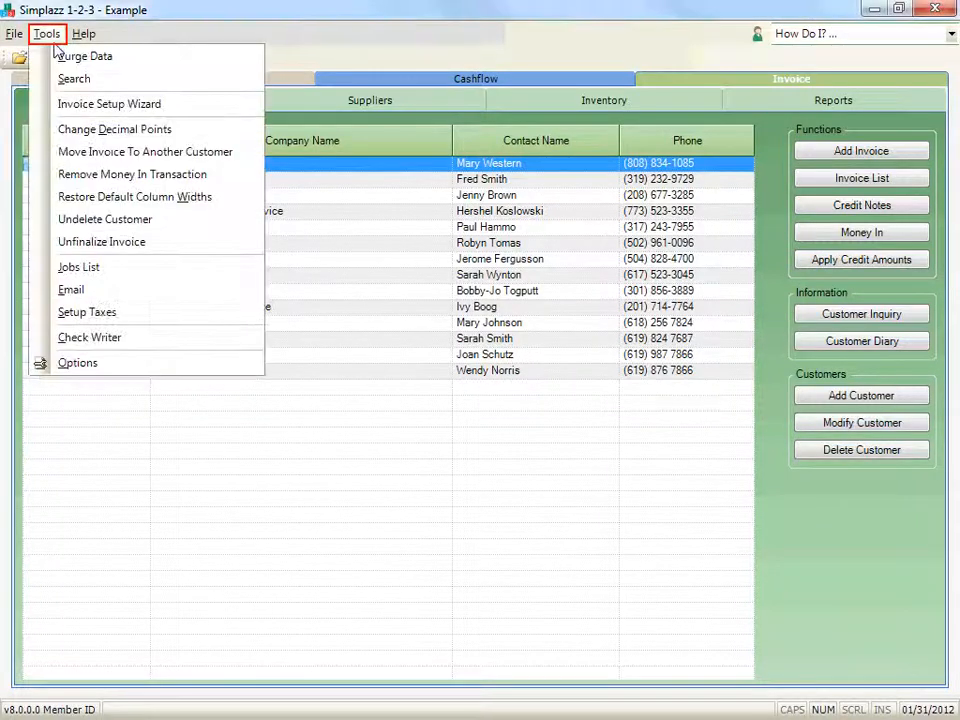
{"action": "left_click", "coordinate": [33, 110]}
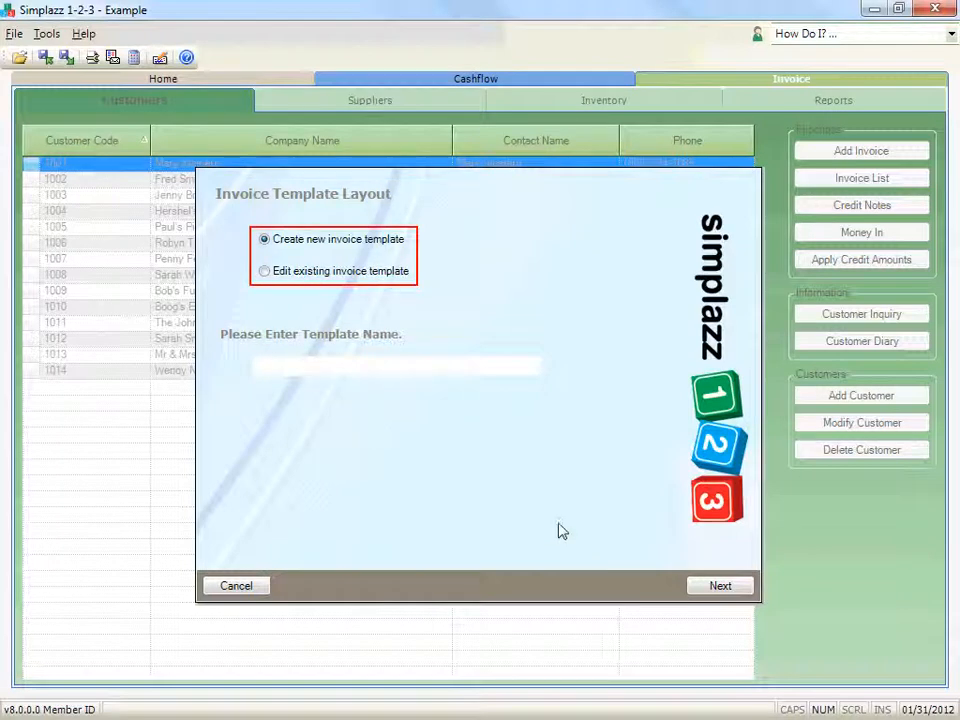
{"action": "left_click", "coordinate": [412, 274]}
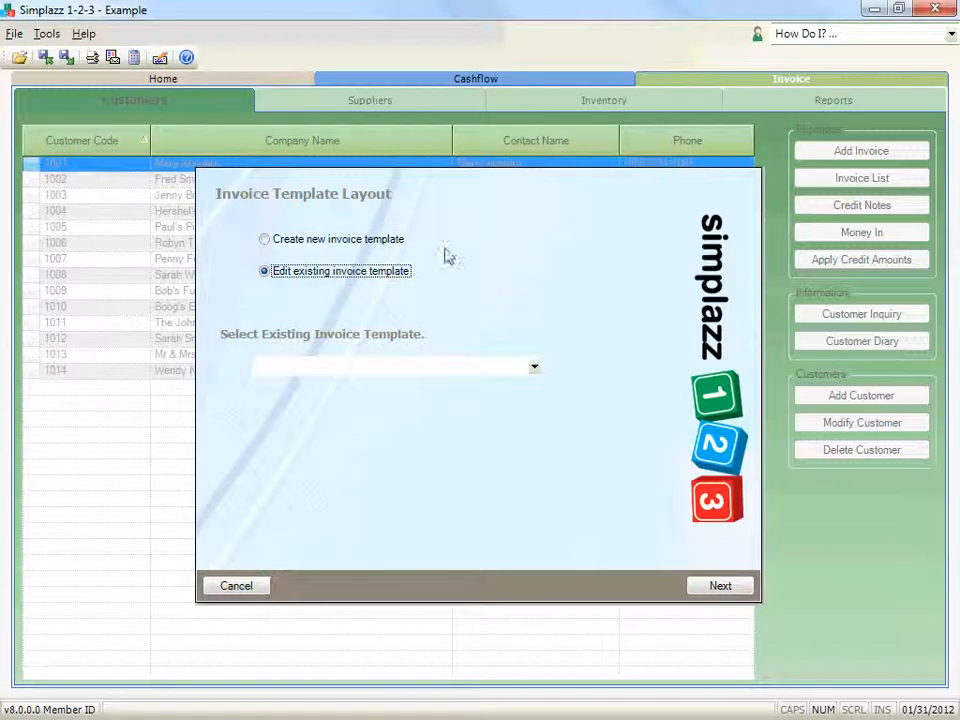
{"action": "left_click", "coordinate": [407, 251]}
{"action": "left_click", "coordinate": [407, 374]}
{"action": "type", "text": "M"}
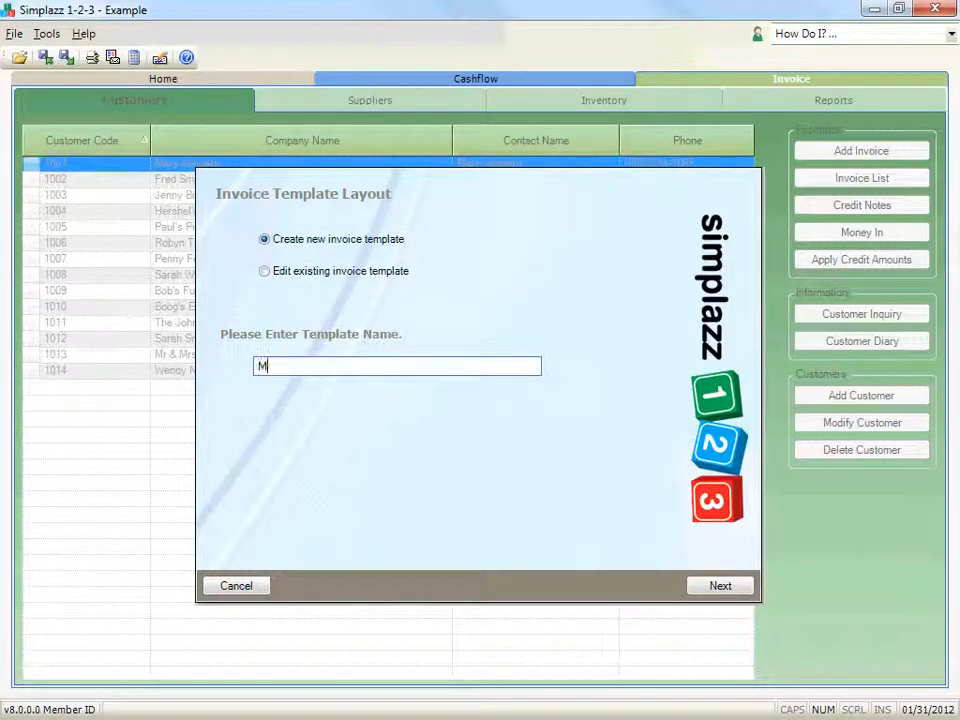
{"action": "type", "text": "y New Layout"}
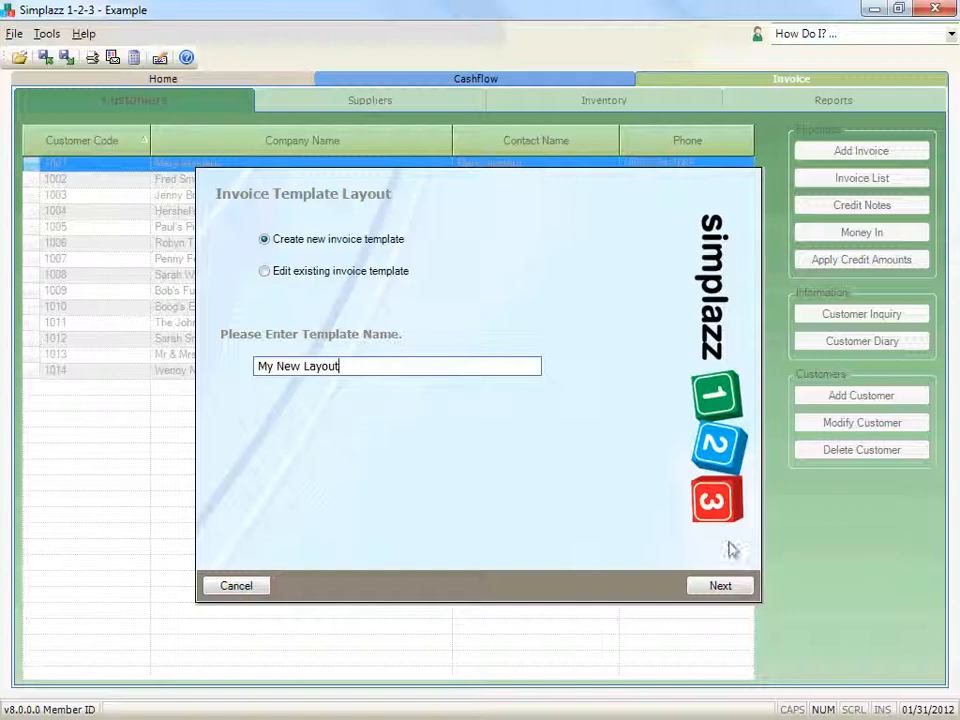
{"action": "left_click", "coordinate": [722, 587]}
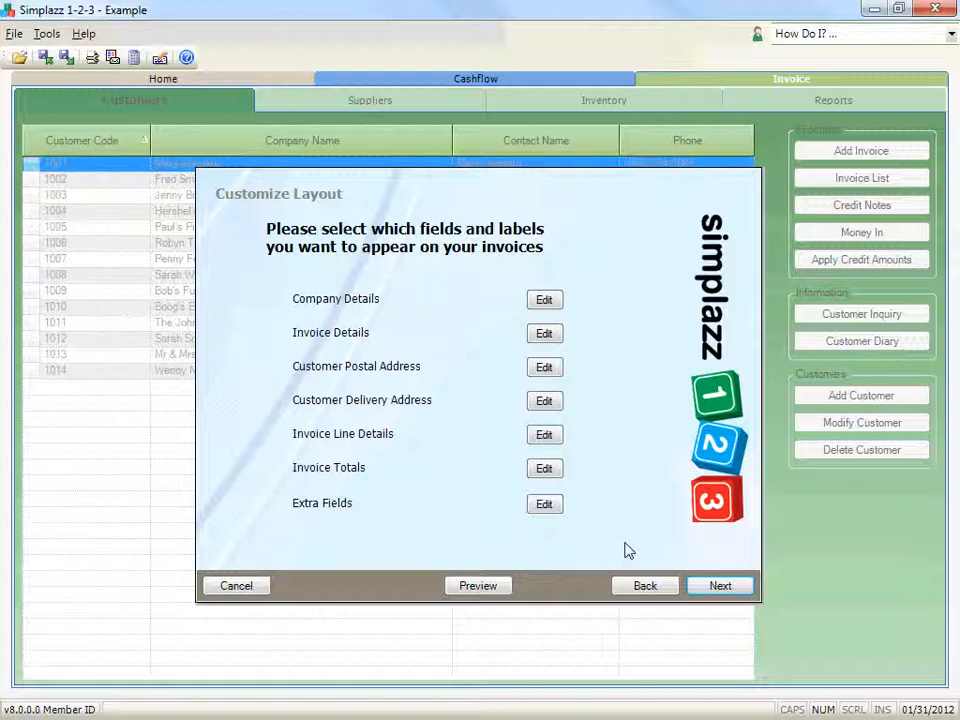
In the Company Details fields, try excluding Country and changing the Phone label to "Telephone:".
{"action": "left_click", "coordinate": [560, 301]}
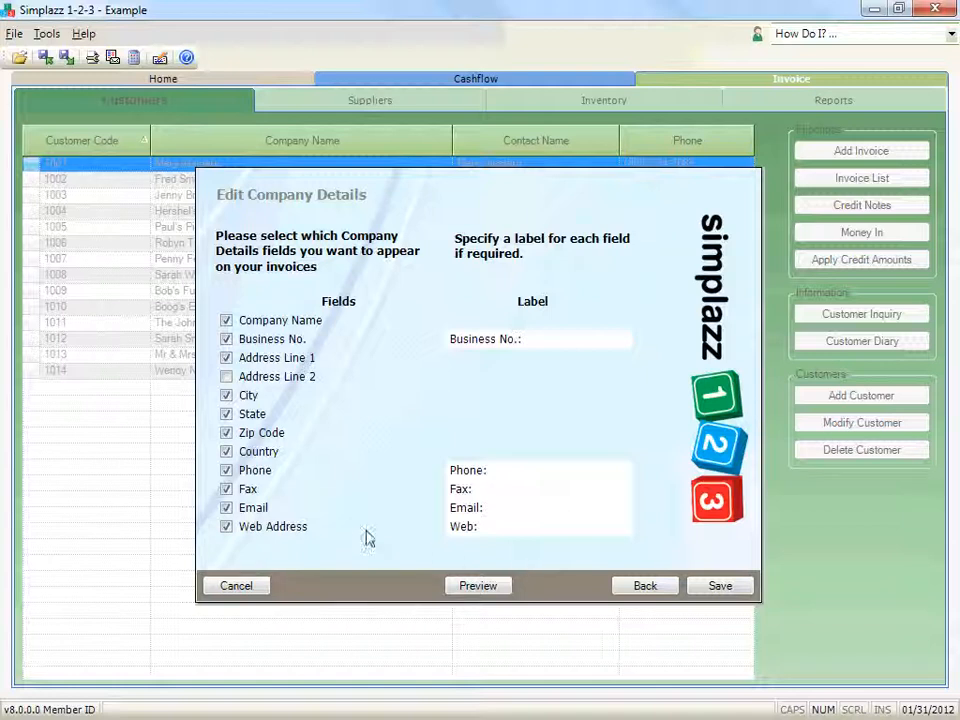
{"action": "left_click", "coordinate": [228, 453]}
{"action": "left_click", "coordinate": [450, 471]}
{"action": "type", "text": "Tele"}
{"action": "key", "text": "Delete"}
{"action": "type", "text": "p"}
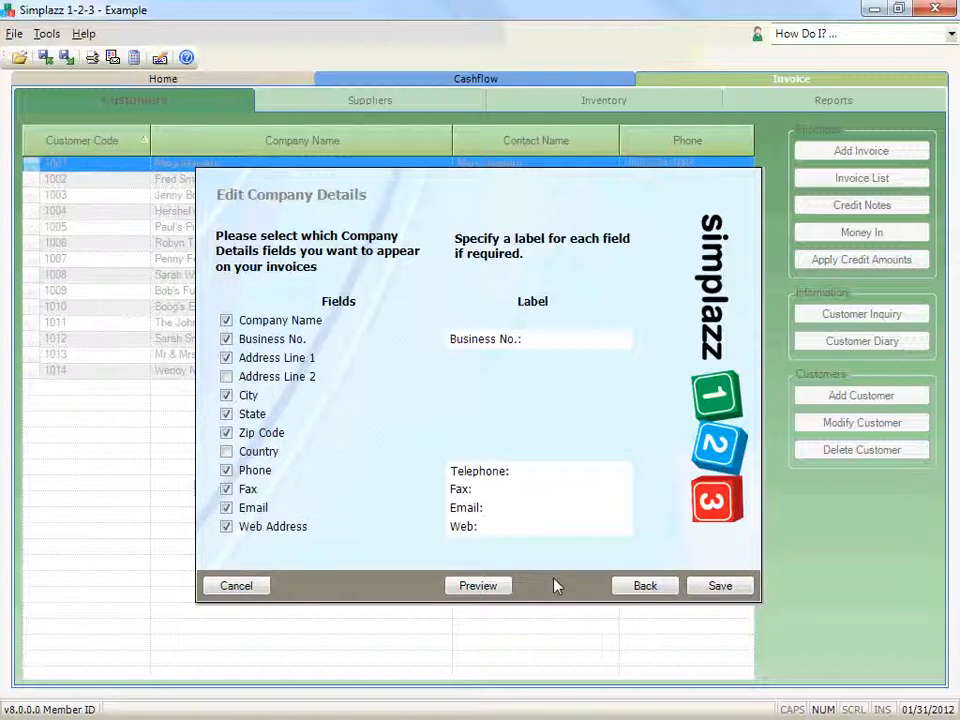
Preview the invoice with the edited company details and return to the layout sections without saving.
{"action": "left_click", "coordinate": [504, 590]}
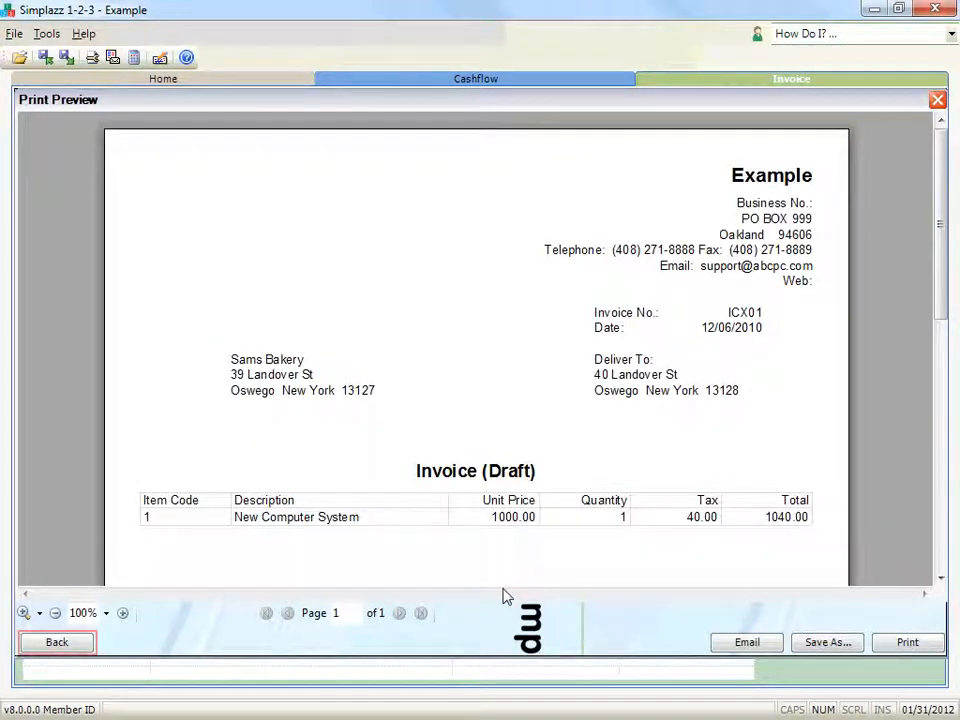
{"action": "left_click", "coordinate": [81, 643]}
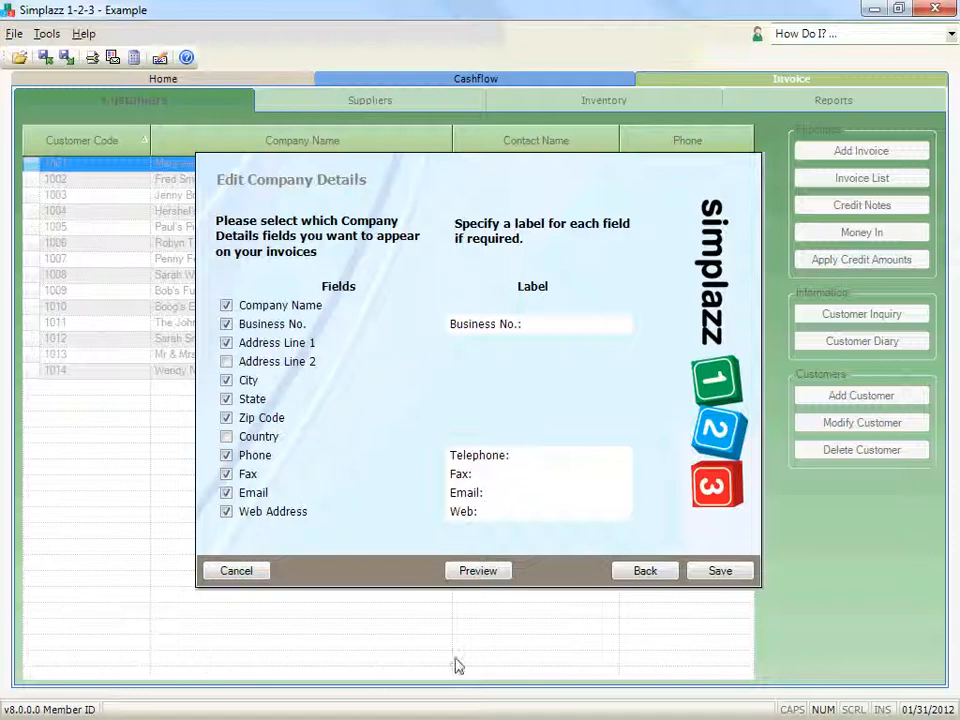
{"action": "left_click", "coordinate": [670, 572]}
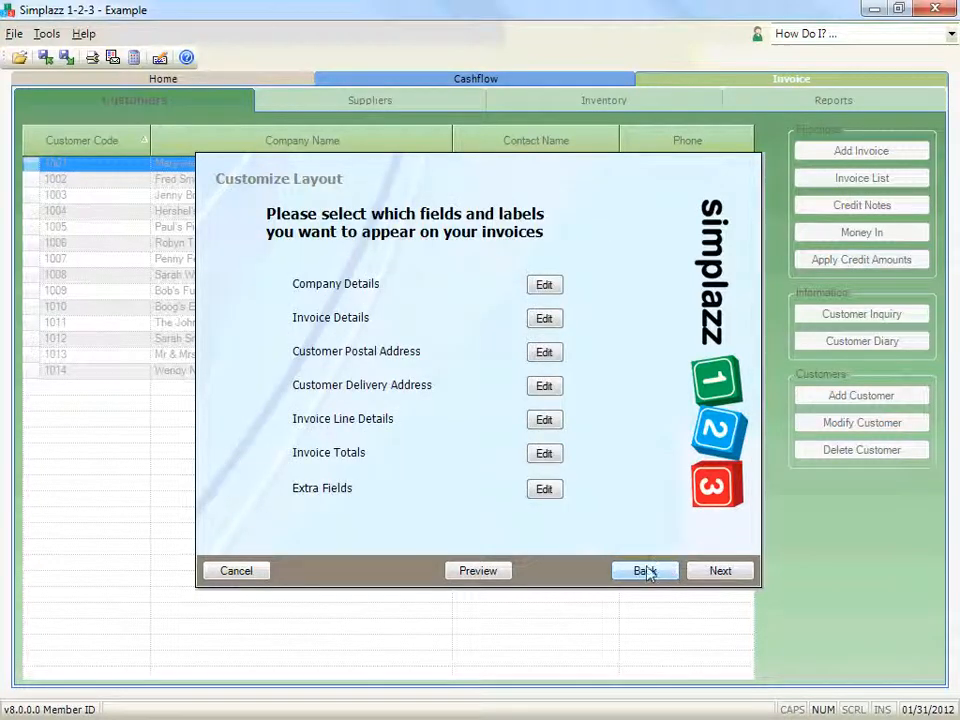
Save the Invoice Line Details with their default fields and labels, and continue to the remittance advice question.
{"action": "left_click", "coordinate": [556, 421]}
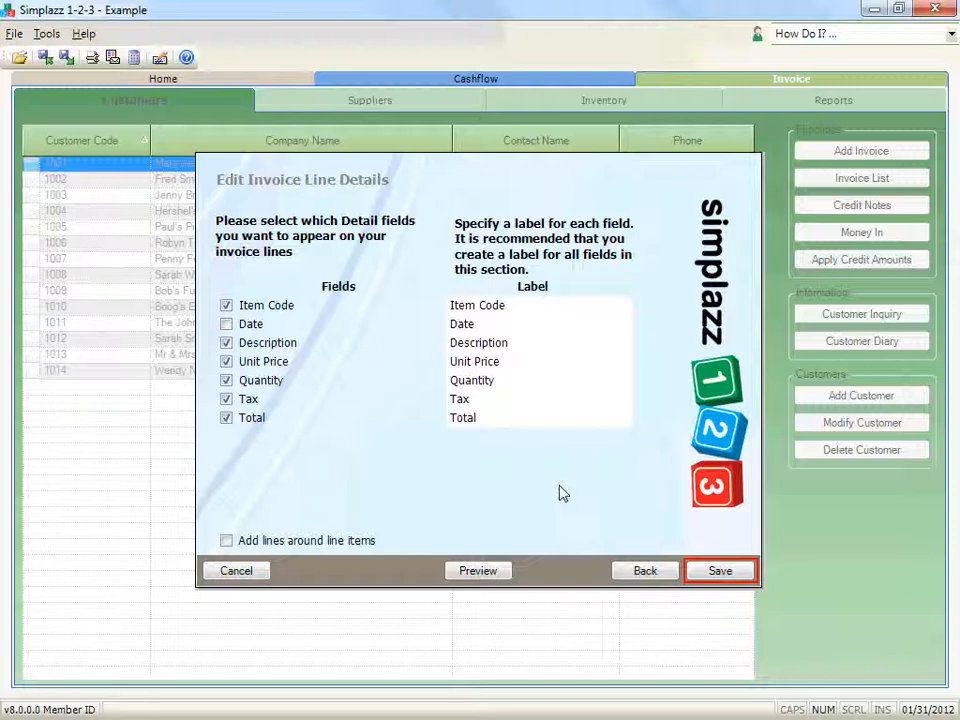
{"action": "left_click", "coordinate": [714, 572]}
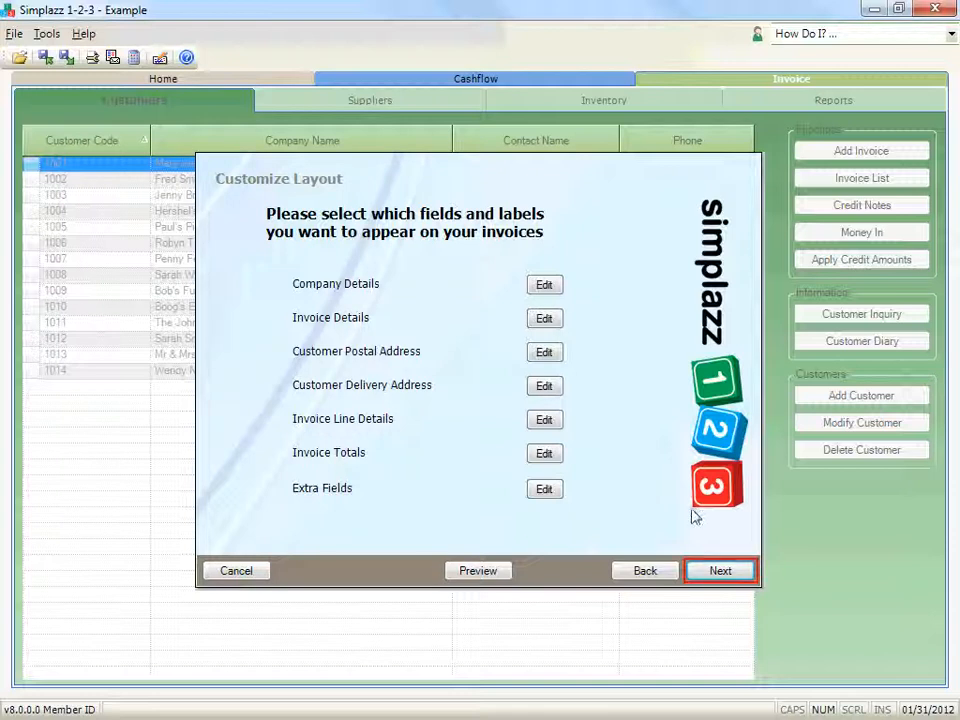
{"action": "left_click", "coordinate": [697, 578]}
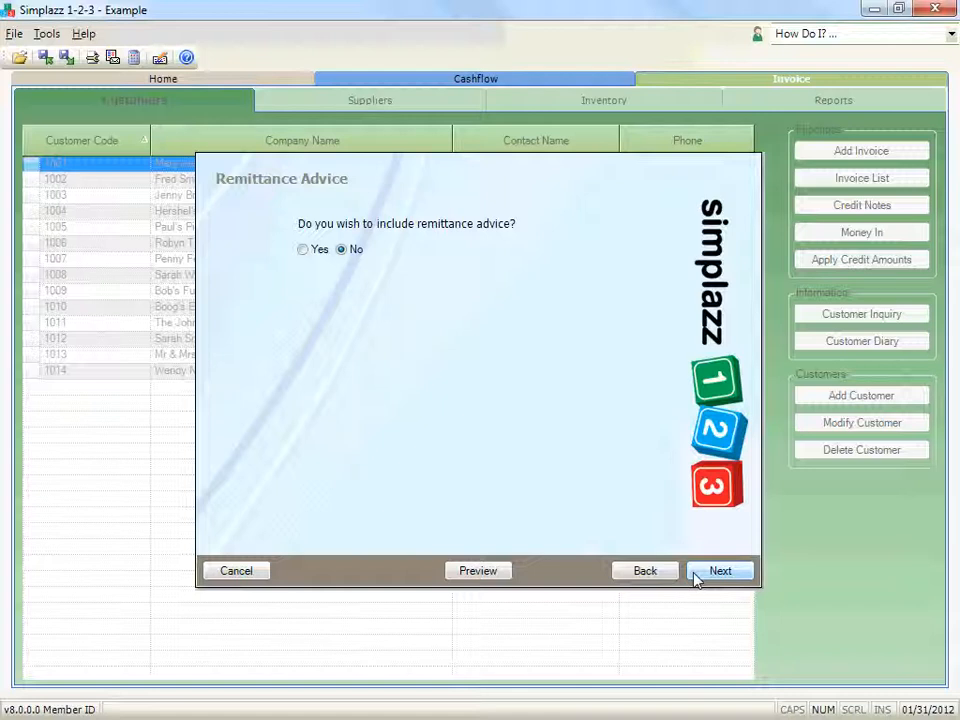
Choose to include remittance advice on the invoice and continue to its company details fields.
{"action": "left_click", "coordinate": [697, 578]}
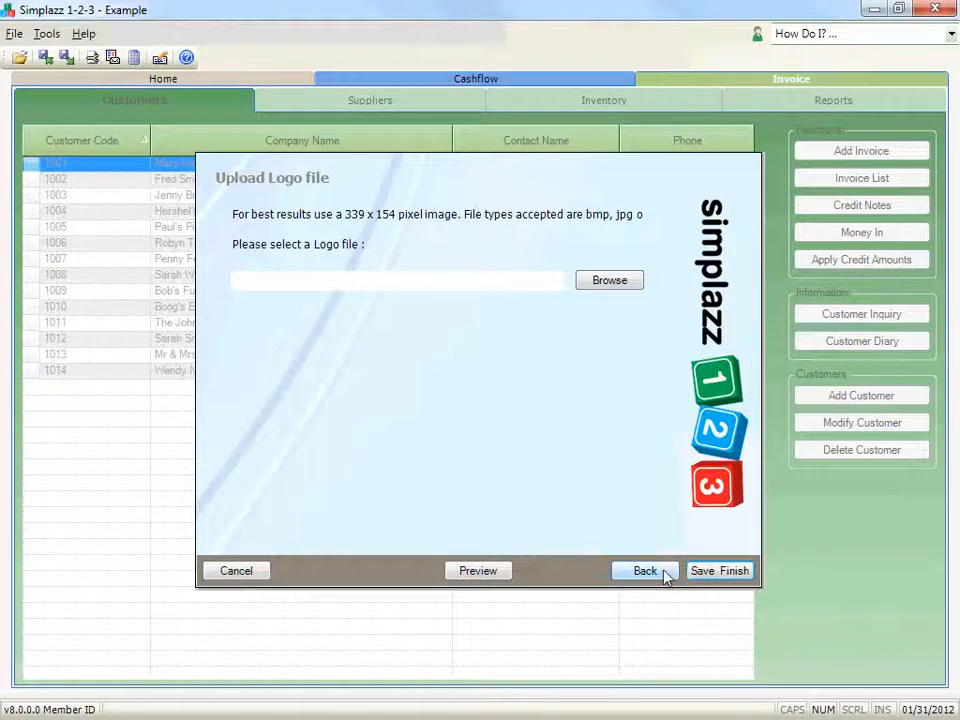
{"action": "left_click", "coordinate": [665, 572]}
{"action": "left_click", "coordinate": [316, 250]}
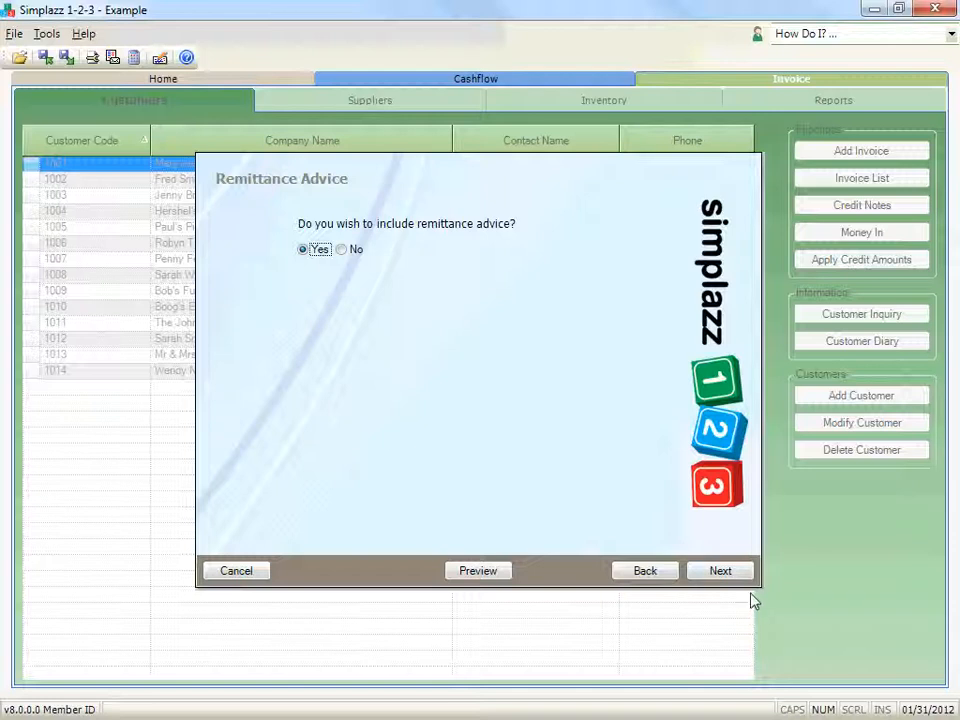
{"action": "left_click", "coordinate": [720, 571]}
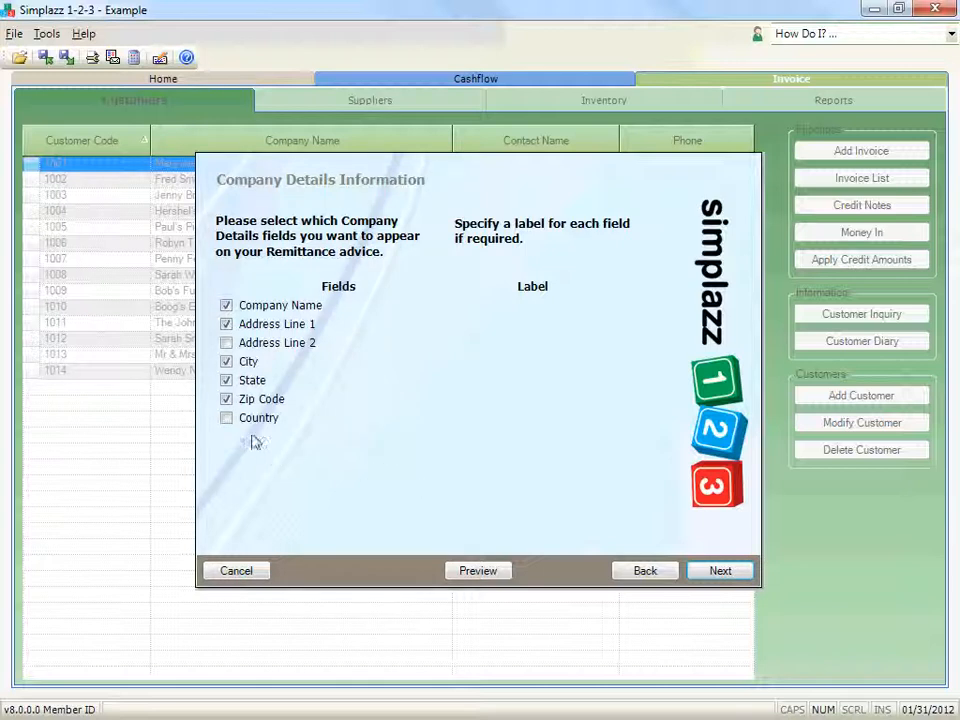
Exclude State from the remittance advice company details and accept the default customer and invoice detail fields.
{"action": "left_click", "coordinate": [229, 399]}
{"action": "left_click", "coordinate": [227, 381]}
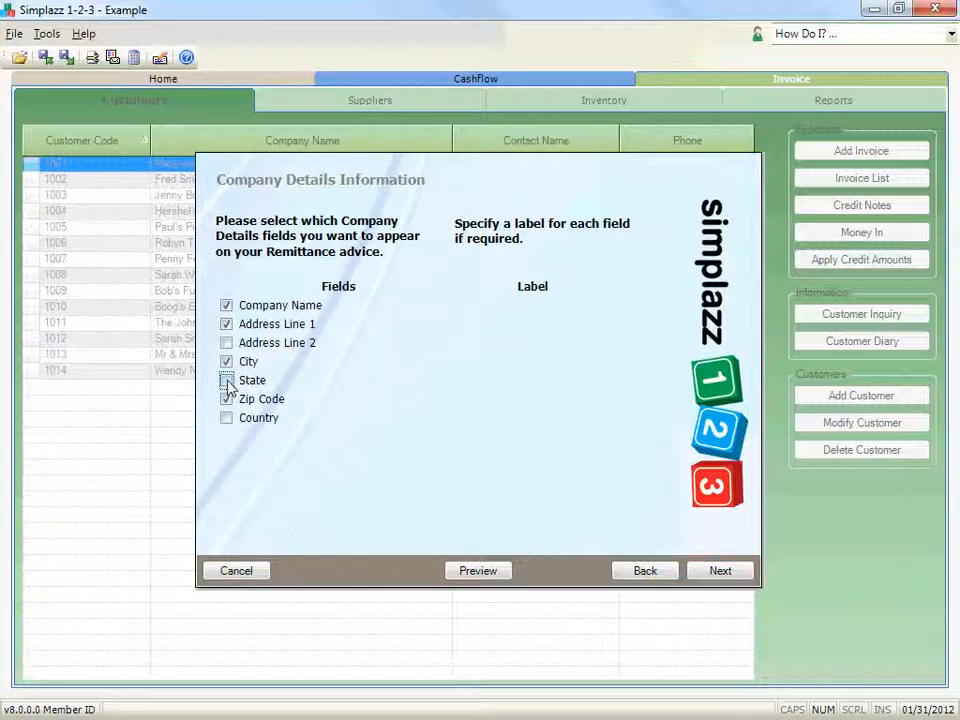
{"action": "left_click", "coordinate": [741, 577]}
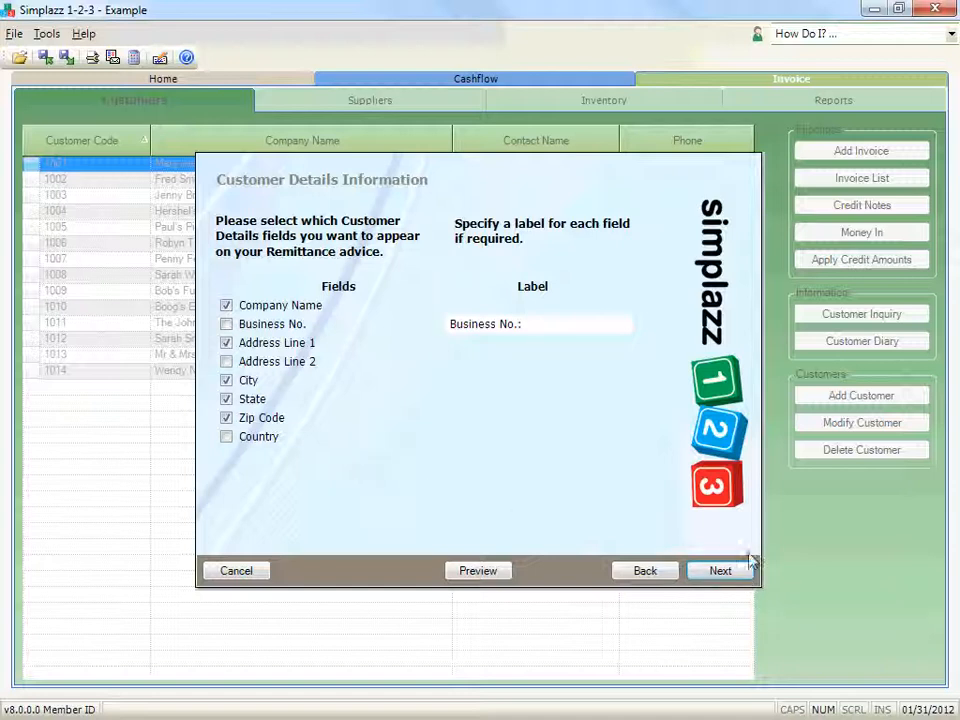
{"action": "left_click", "coordinate": [752, 573]}
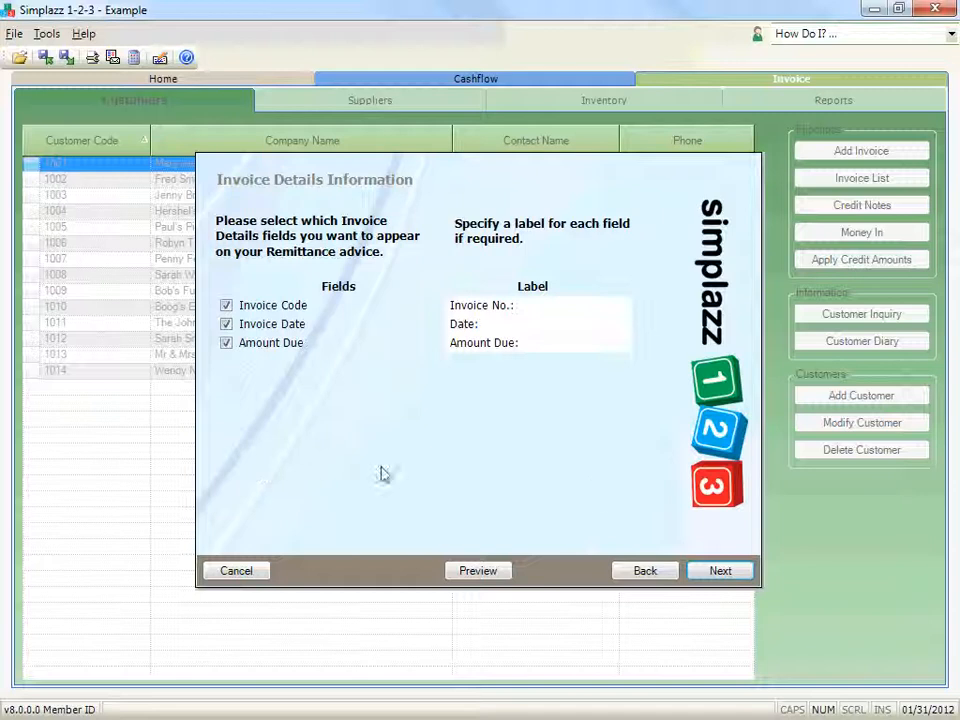
{"action": "left_click", "coordinate": [746, 574]}
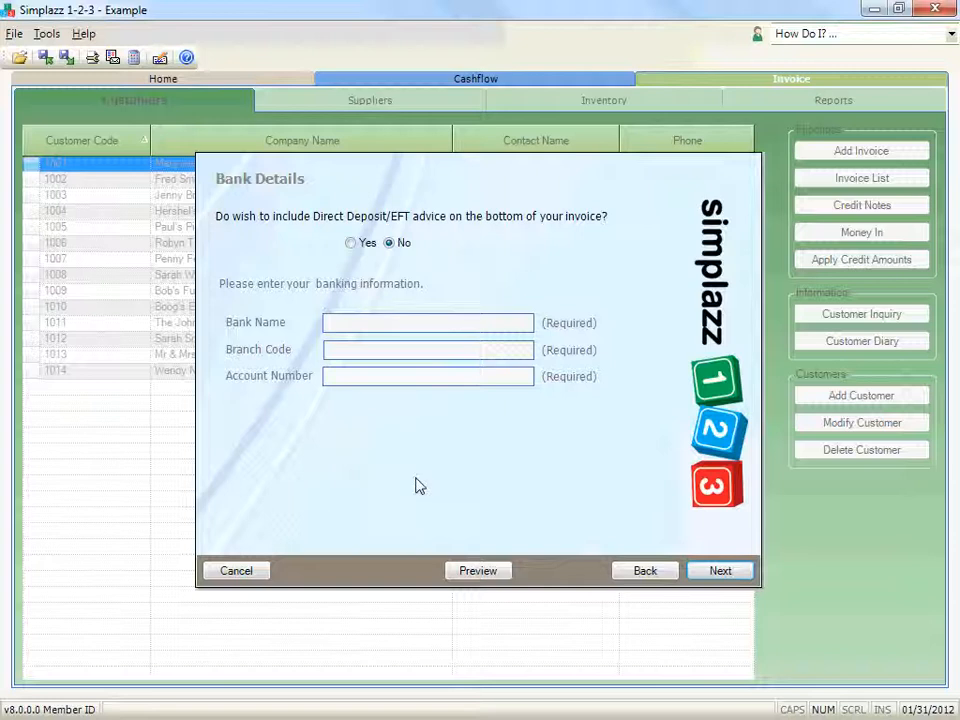
Look at the Direct Deposit/EFT option, keep it set to No, and continue to the credit card details.
{"action": "left_click", "coordinate": [365, 244]}
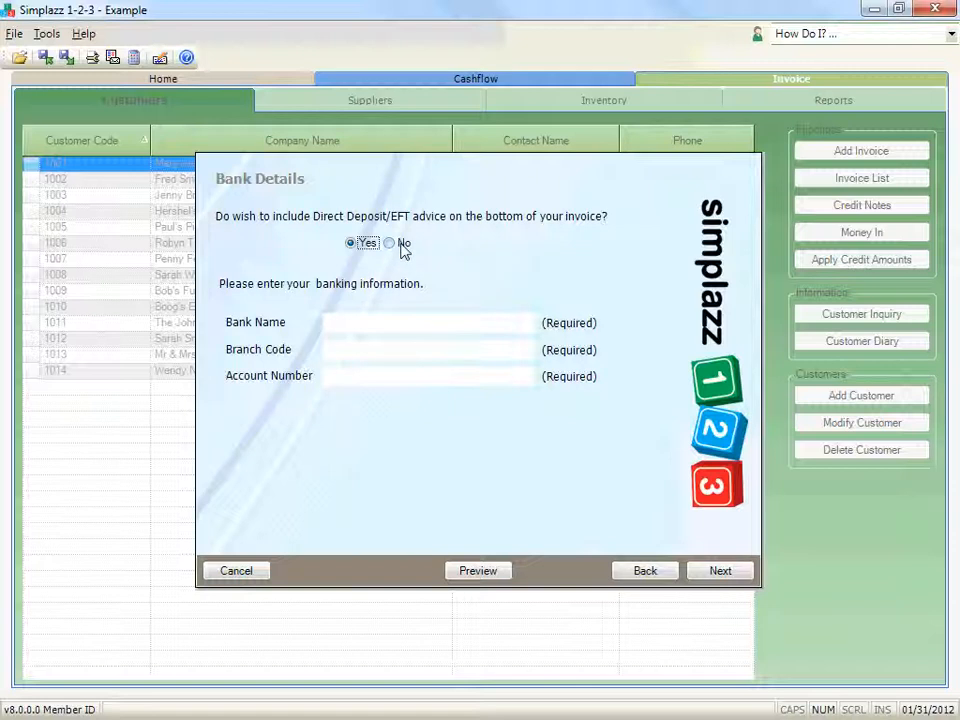
{"action": "left_click", "coordinate": [402, 245]}
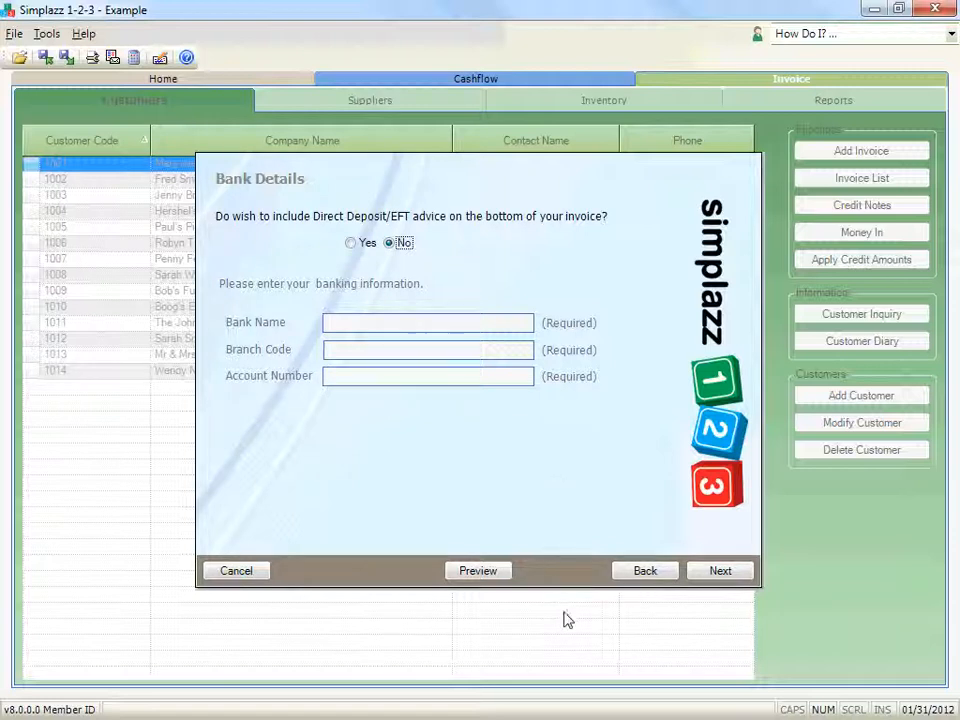
{"action": "left_click", "coordinate": [751, 569]}
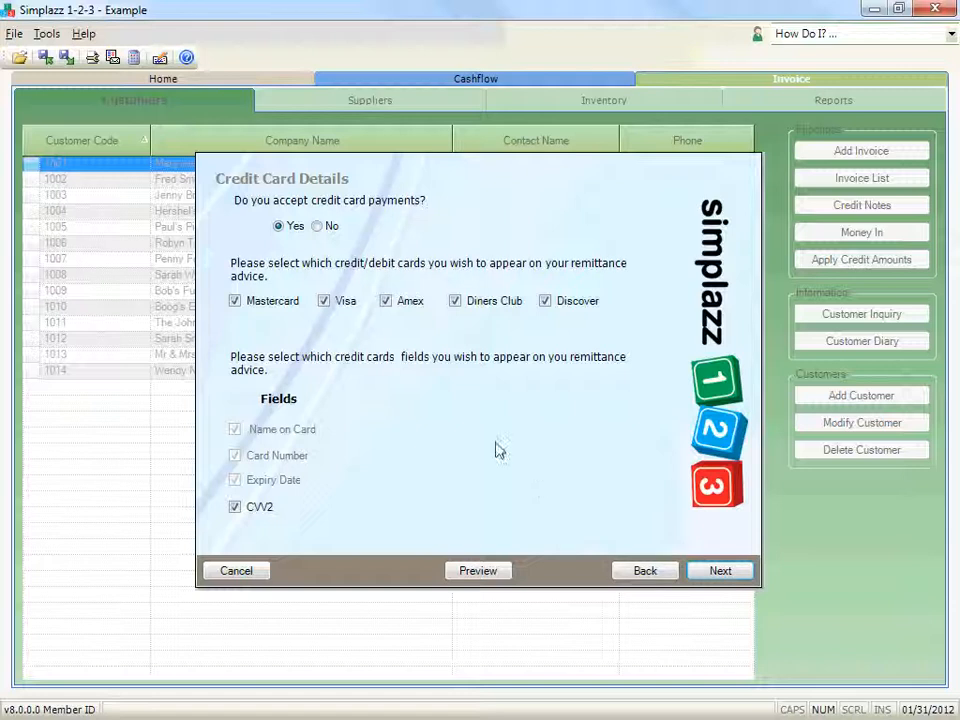
Exclude Discover and Diners Club from the cards on the remittance advice and continue to the logo page.
{"action": "left_click", "coordinate": [545, 301]}
{"action": "left_click", "coordinate": [455, 301]}
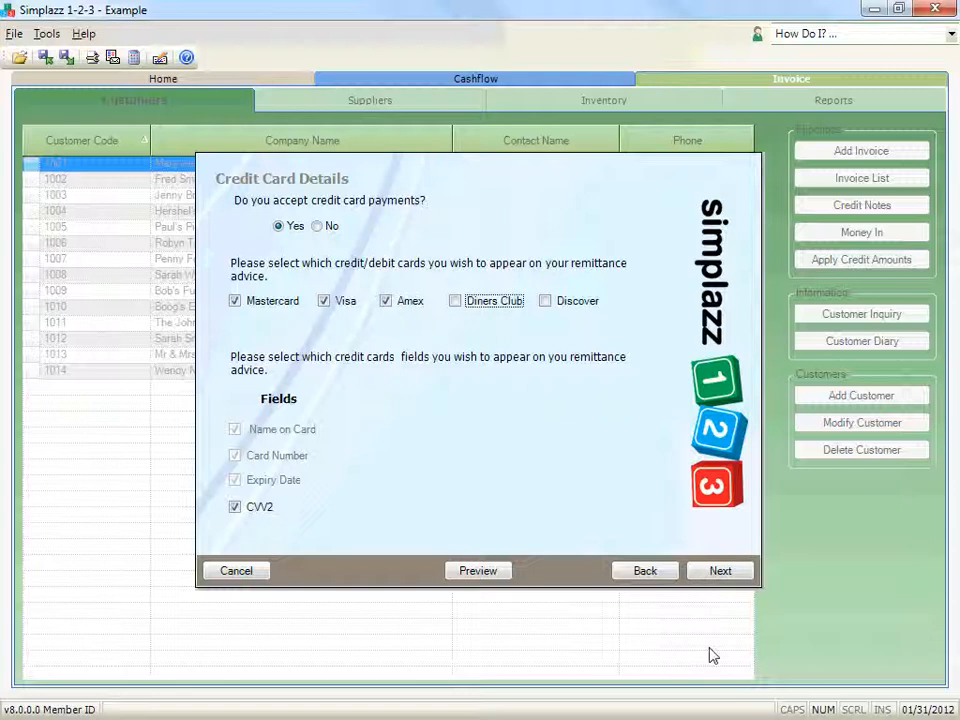
{"action": "left_click", "coordinate": [740, 576]}
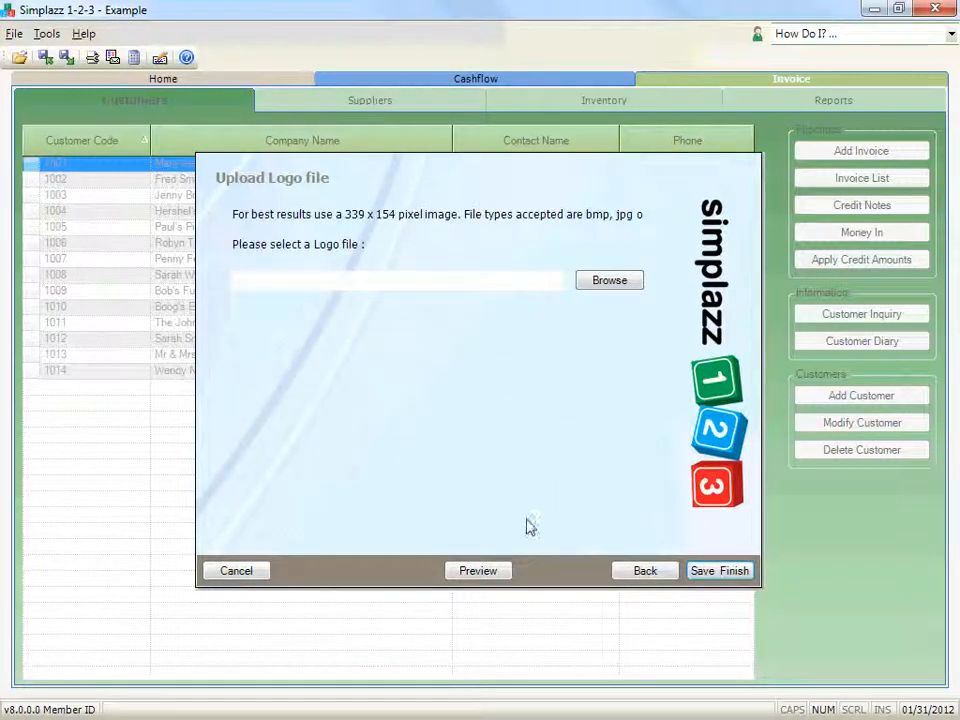
Preview the invoice, examine the remittance advice section at its end, and return to the wizard.
{"action": "left_click", "coordinate": [503, 570]}
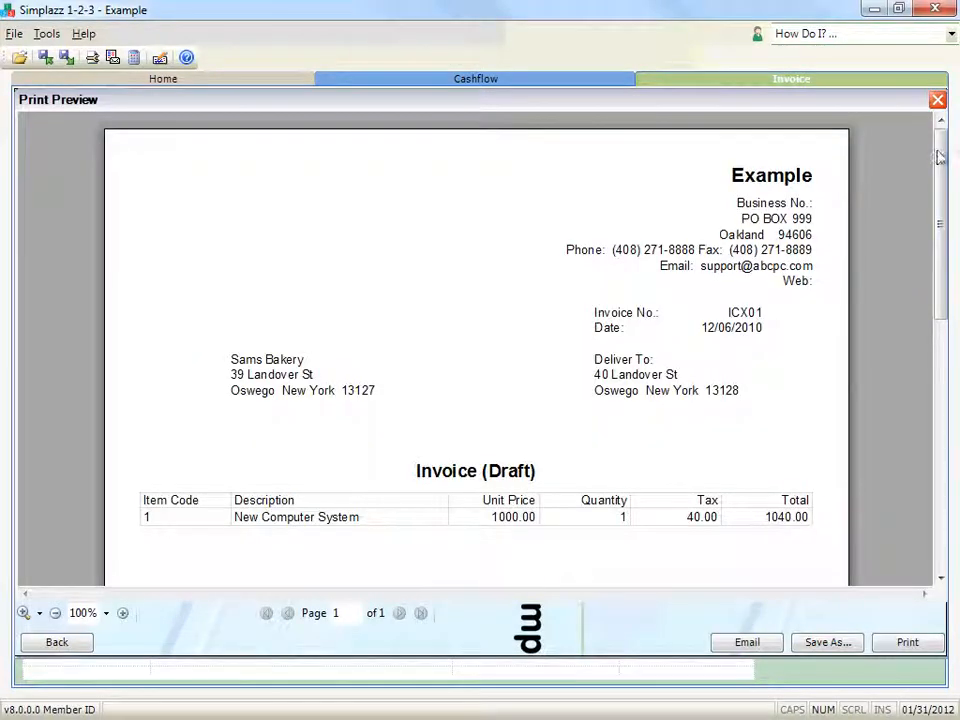
{"action": "left_click_drag", "start_coordinate": [937, 155], "coordinate": [946, 453]}
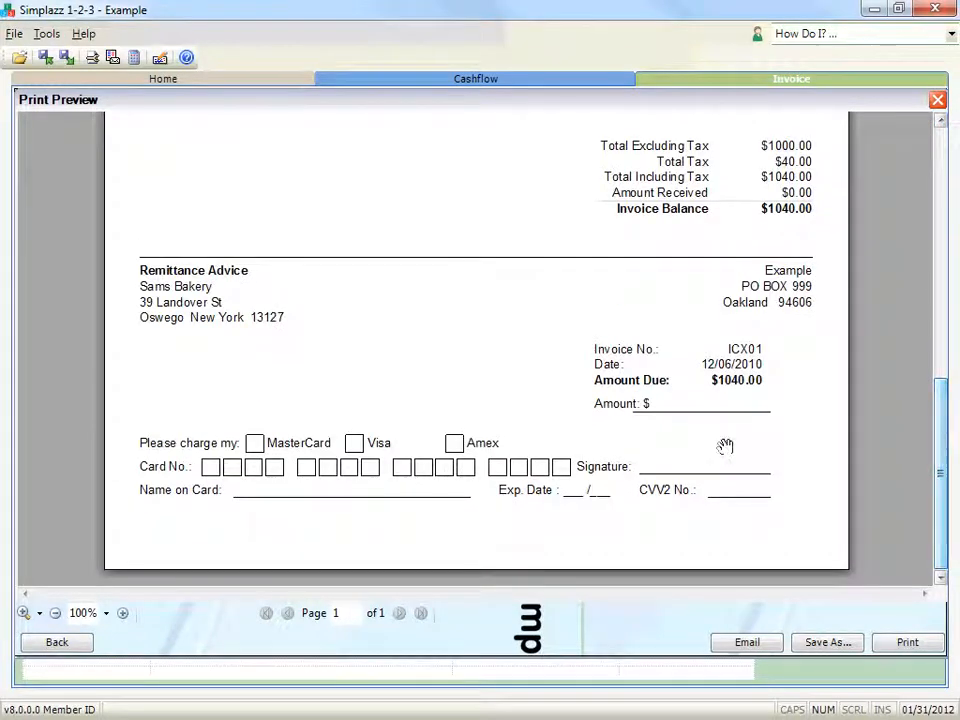
{"action": "left_click", "coordinate": [85, 649]}
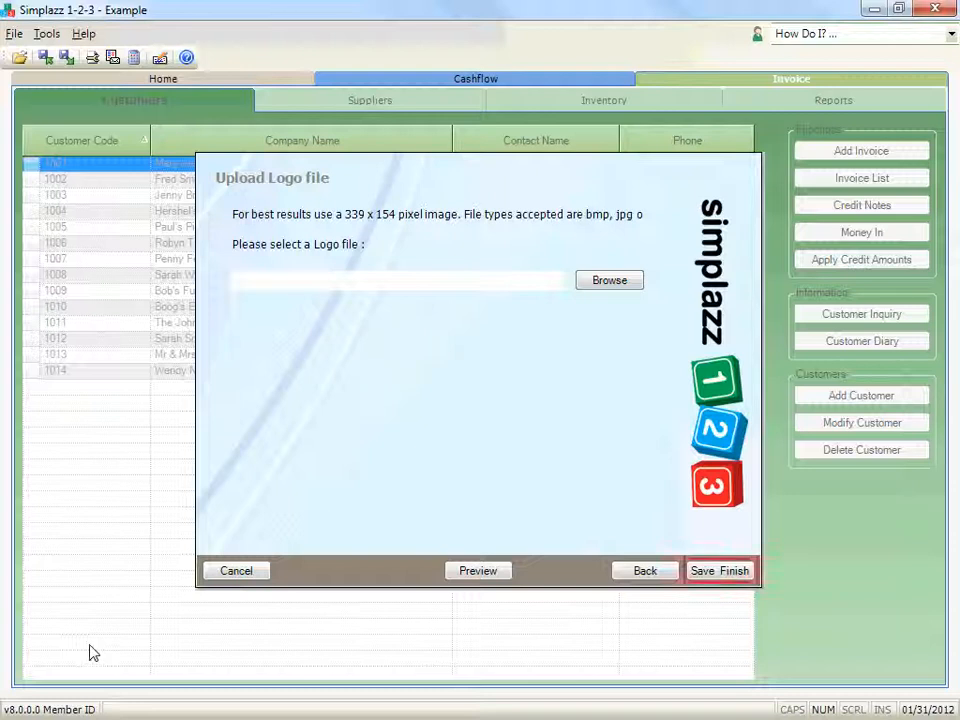
Save the My New Layout template without a logo and decline setting it as the active layout.
{"action": "left_click", "coordinate": [750, 575]}
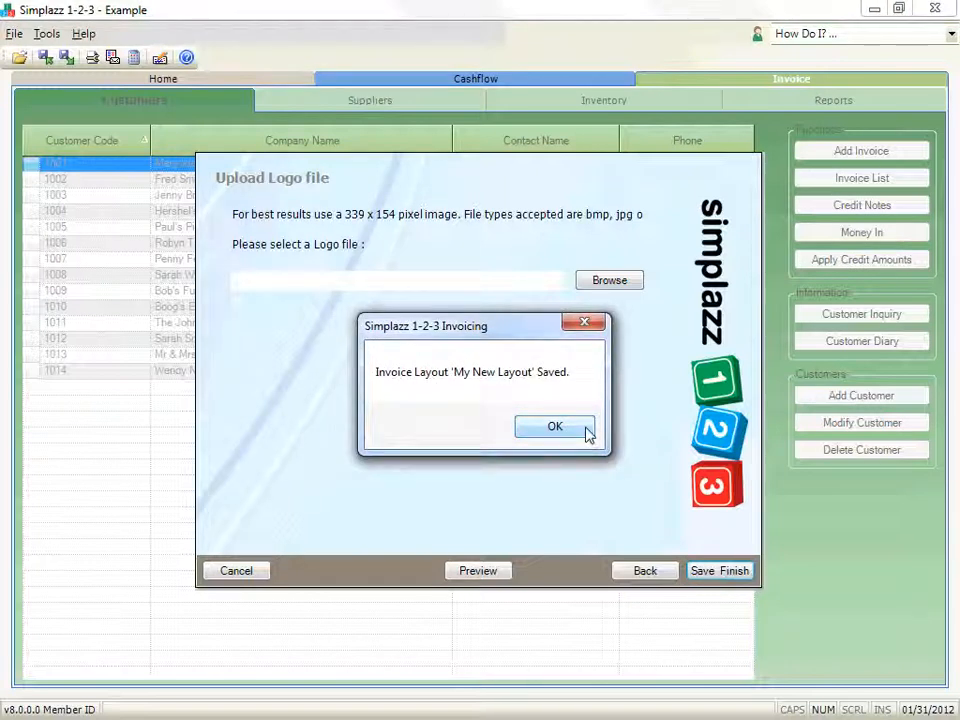
{"action": "left_click", "coordinate": [555, 427]}
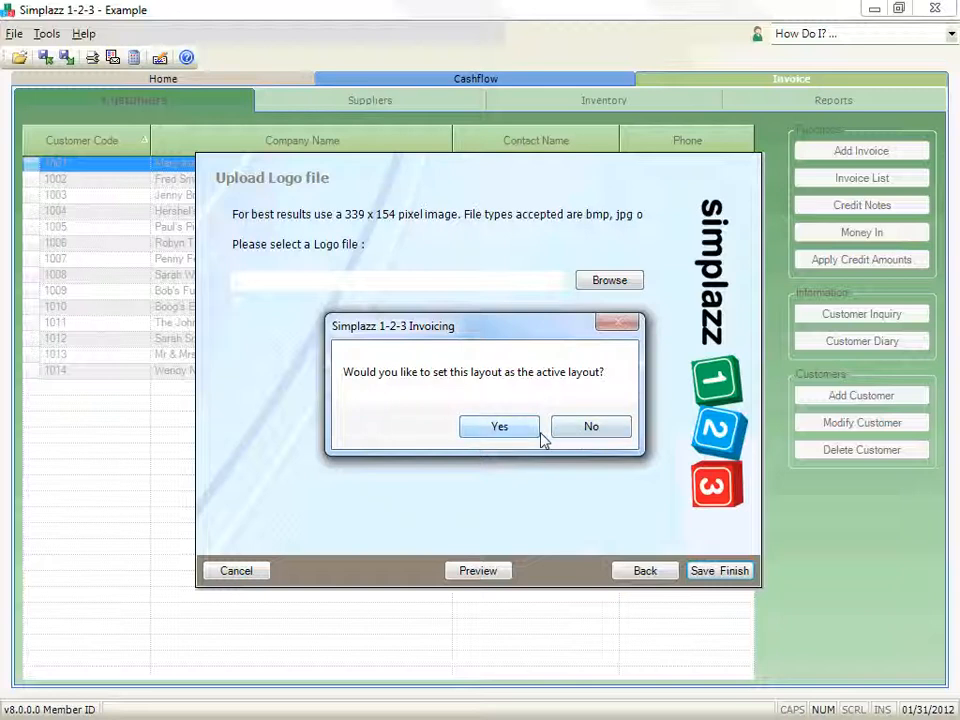
{"action": "left_click", "coordinate": [563, 441]}
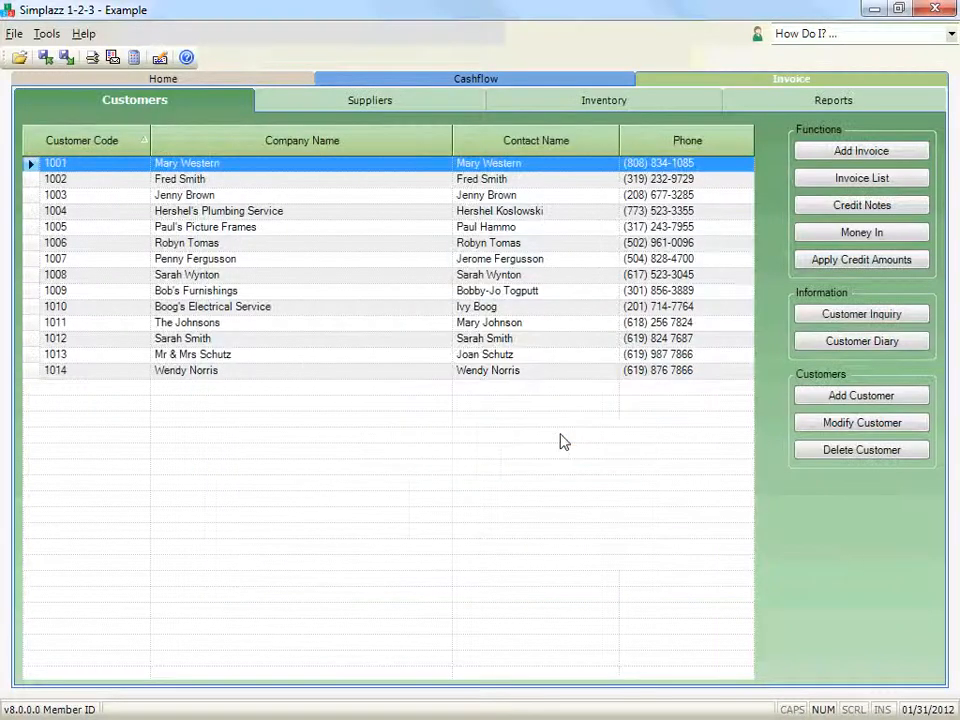
Start an invoice for the first customer, examine its invoice layout choices, and cancel the invoice.
{"action": "left_click", "coordinate": [826, 154]}
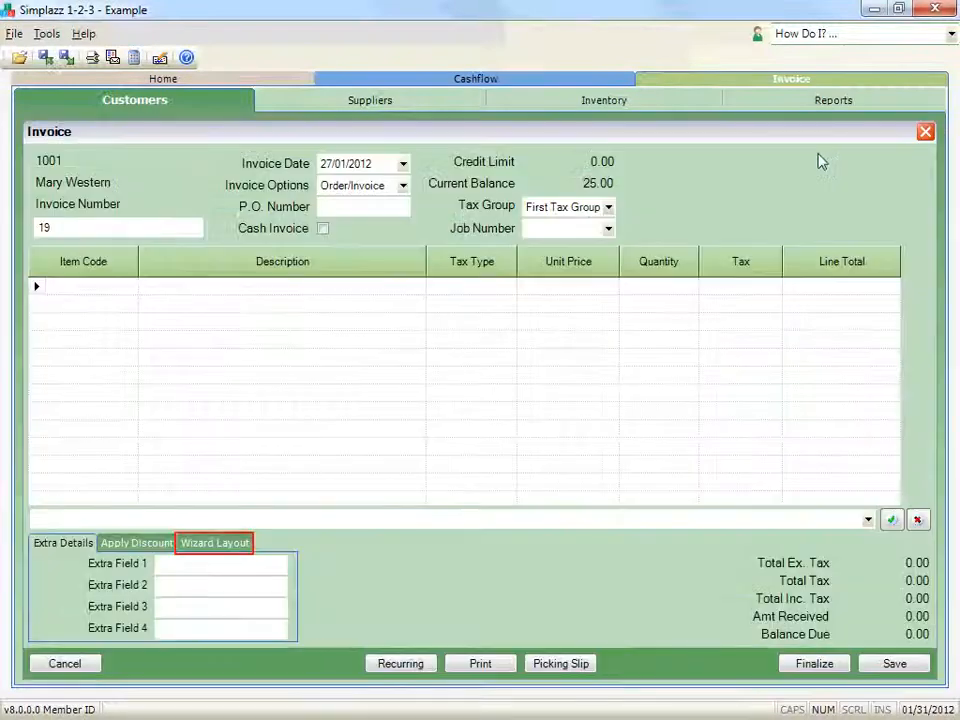
{"action": "left_click", "coordinate": [244, 549]}
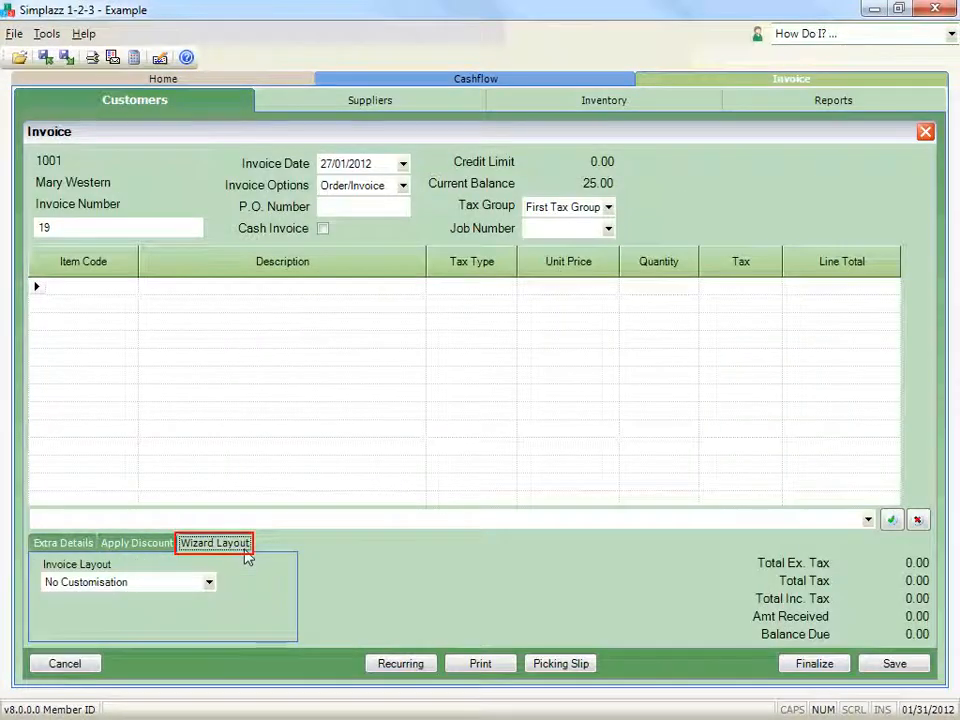
{"action": "left_click", "coordinate": [210, 583]}
{"action": "left_click", "coordinate": [66, 664]}
{"action": "left_click", "coordinate": [79, 668]}
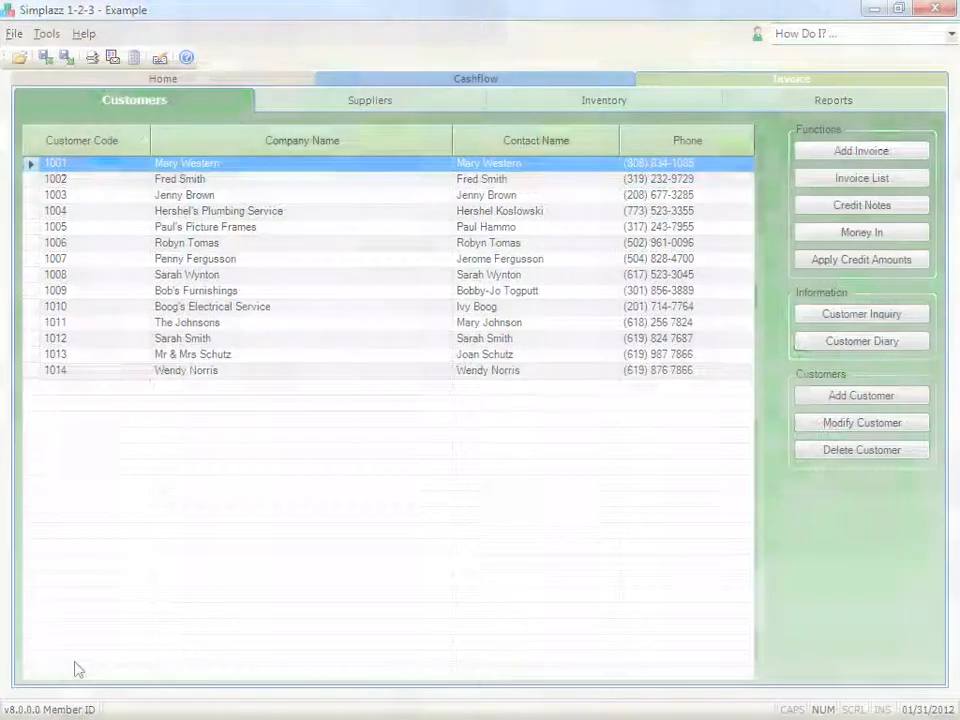